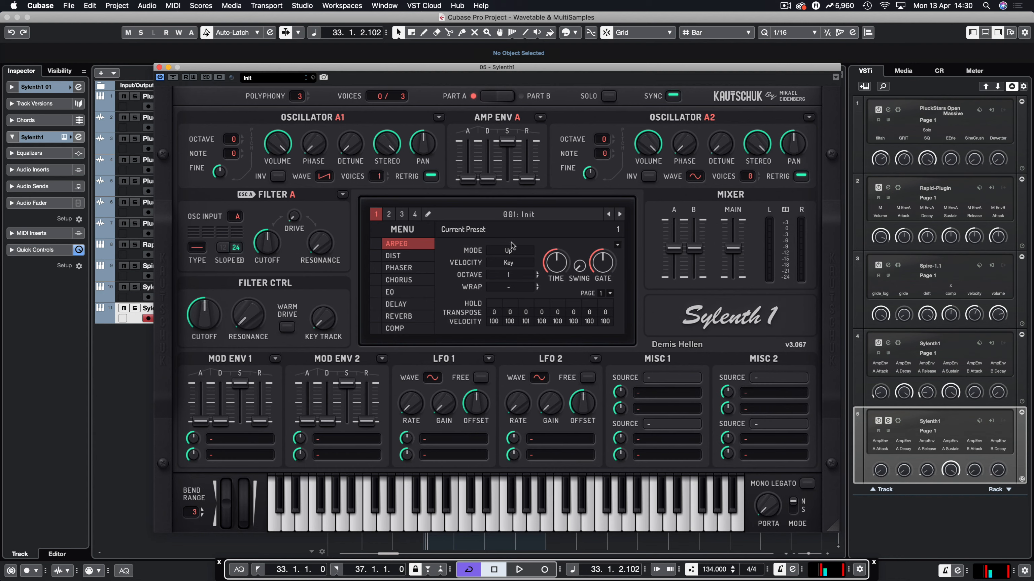
Play the looped section to audition the initial saw patch, and stop playback.
{"action": "key", "text": "space"}
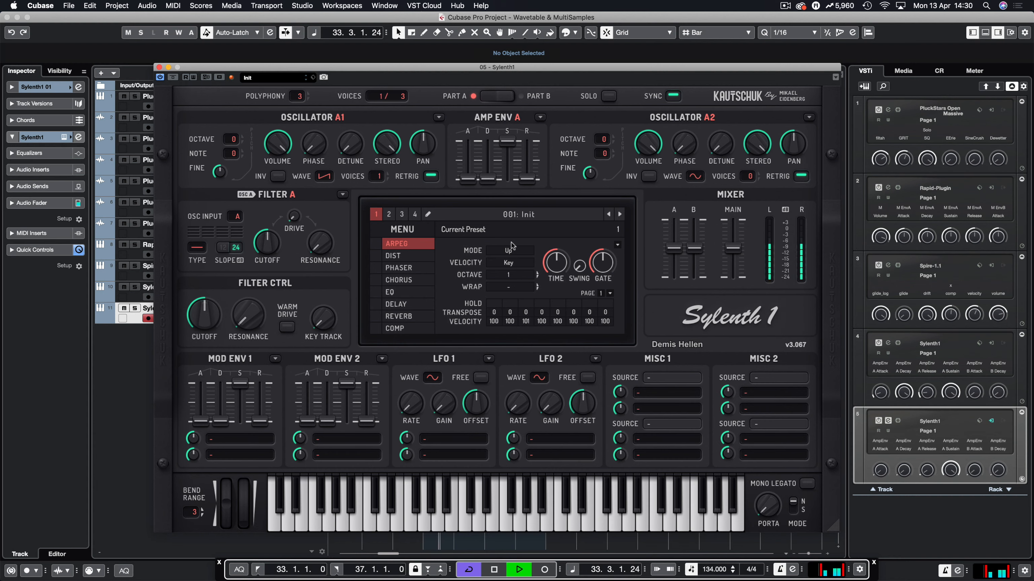
{"action": "key", "text": "c"}
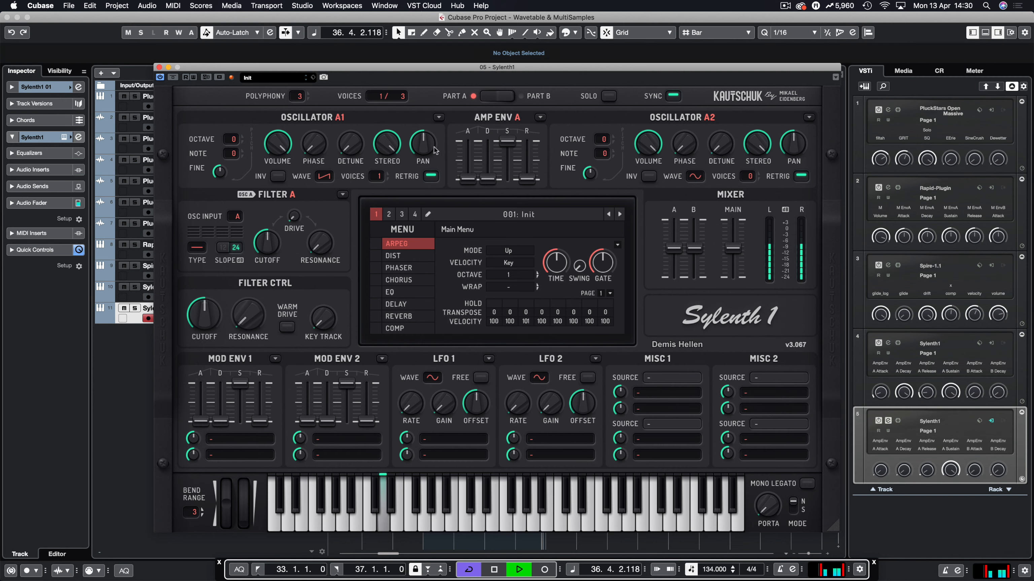
{"action": "mouse_move", "coordinate": [435, 151]}
{"action": "key", "text": "space"}
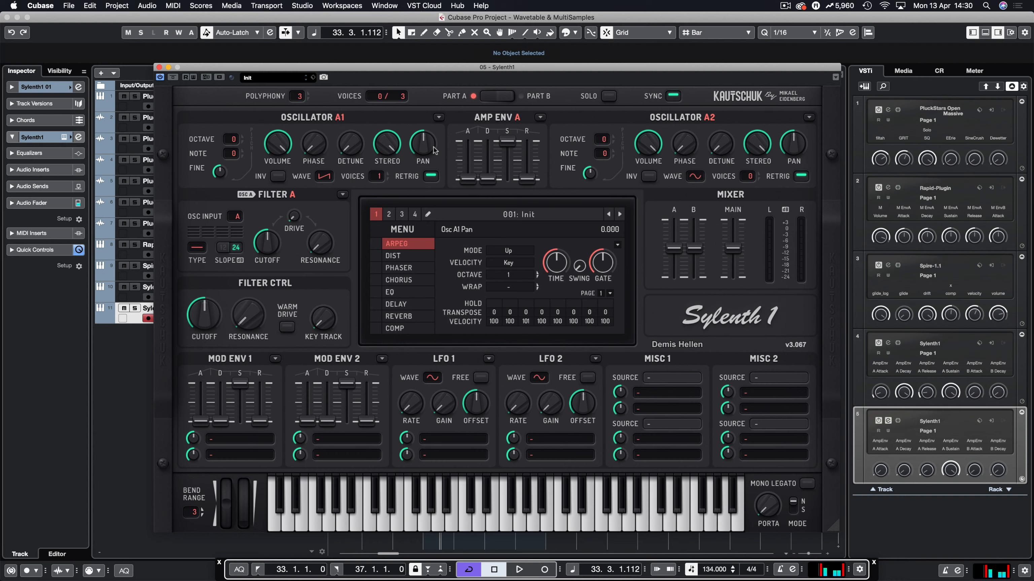
Turn off retrigger on oscillator A1, and raise amp envelope A's decay while lowering its sustain.
{"action": "mouse_move", "coordinate": [274, 131]}
{"action": "left_click", "coordinate": [430, 178]}
{"action": "left_click", "coordinate": [492, 98]}
{"action": "left_click", "coordinate": [492, 98]}
{"action": "left_click_drag", "start_coordinate": [487, 179], "coordinate": [516, 279]}
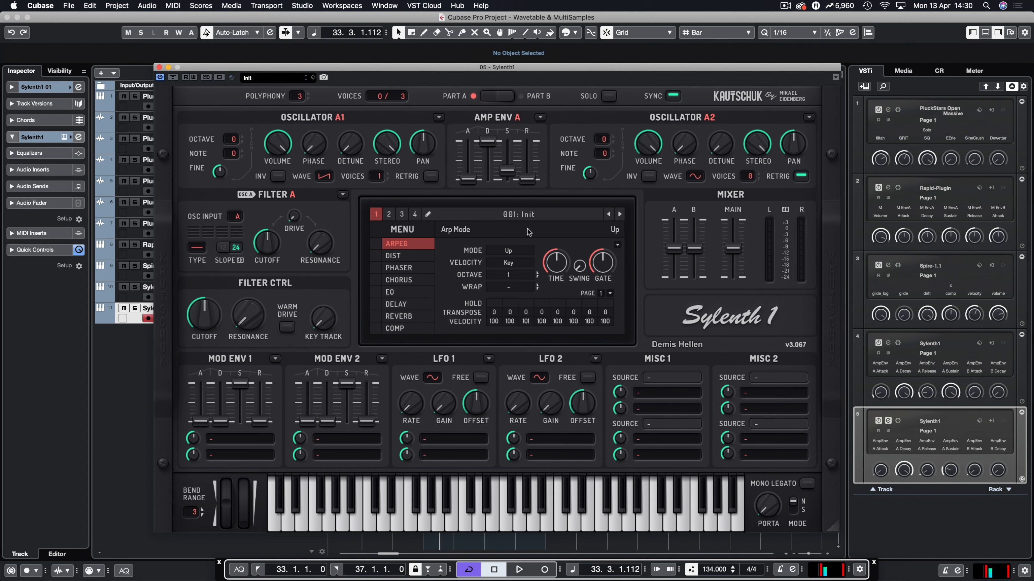
With the loop playing, set amp envelope A's decay to about 5.04 and sustain to about 1.65, and raise its release.
{"action": "key", "text": "space"}
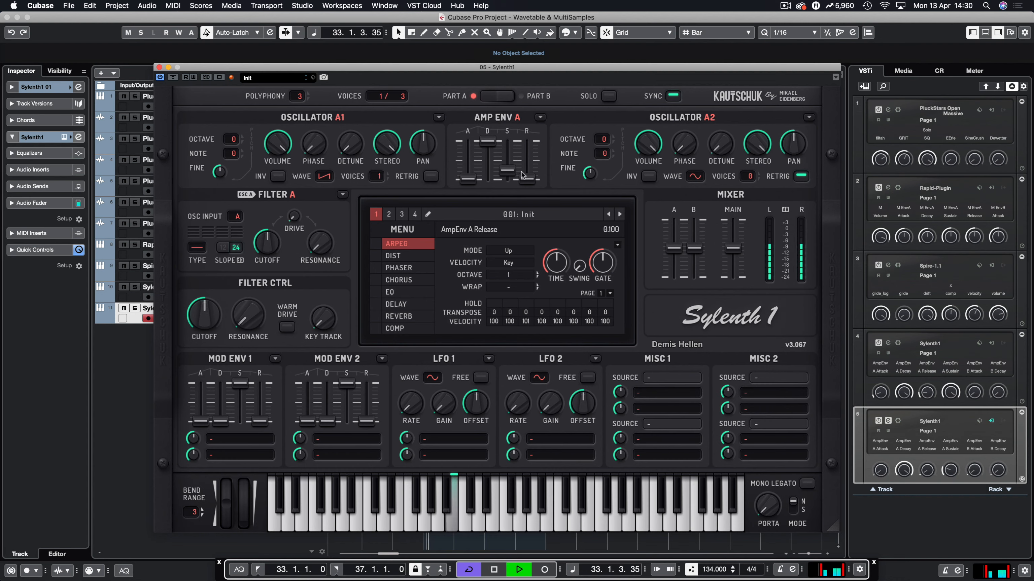
{"action": "left_click_drag", "start_coordinate": [485, 146], "coordinate": [482, 225]}
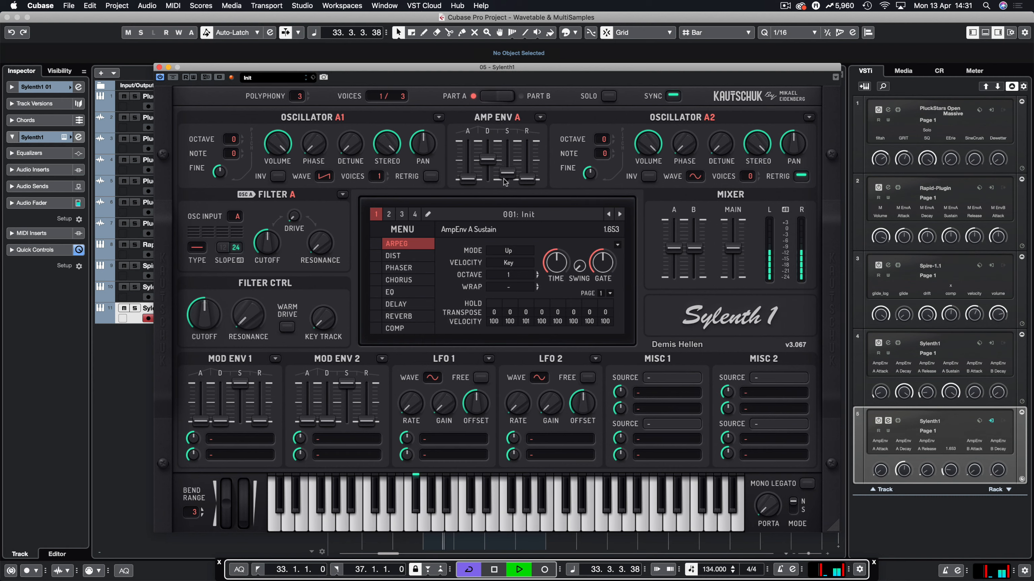
{"action": "left_click_drag", "start_coordinate": [524, 181], "coordinate": [490, 166]}
{"action": "key", "text": "space"}
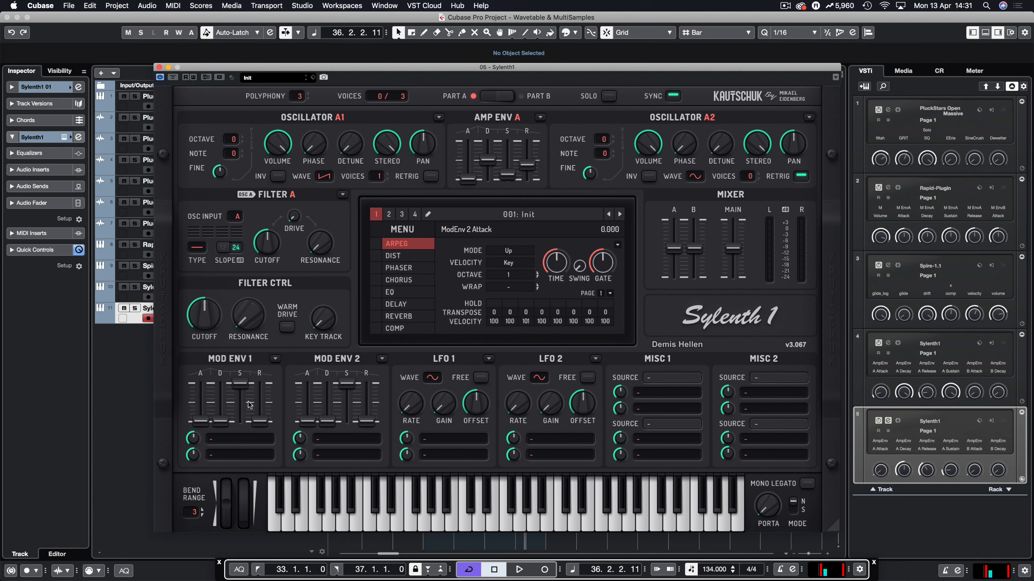
Route Mod Env 1 to Pitch A with an amount of 10 and pull the envelope's sustain down to minimum.
{"action": "left_click", "coordinate": [236, 440]}
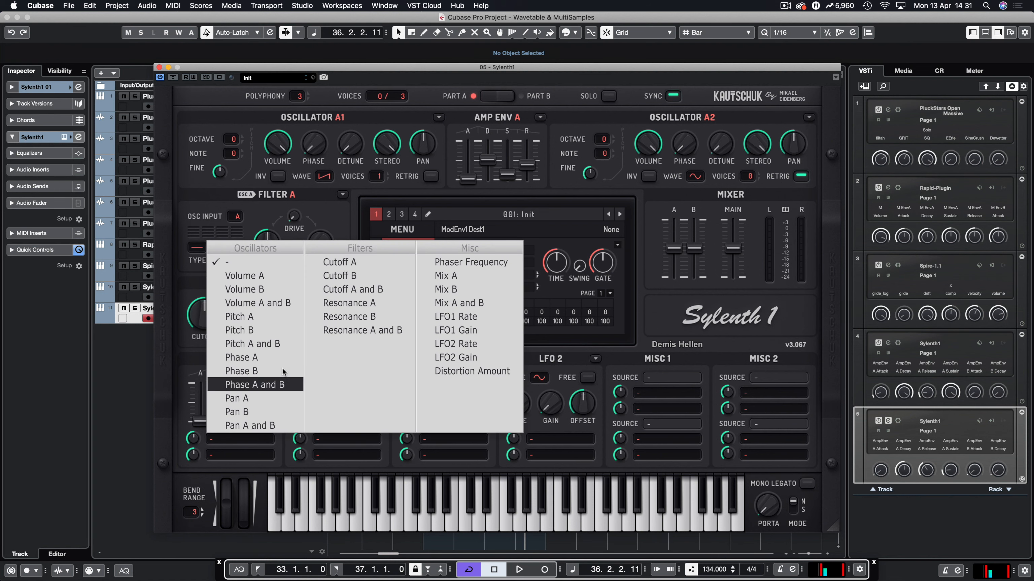
{"action": "left_click", "coordinate": [257, 320]}
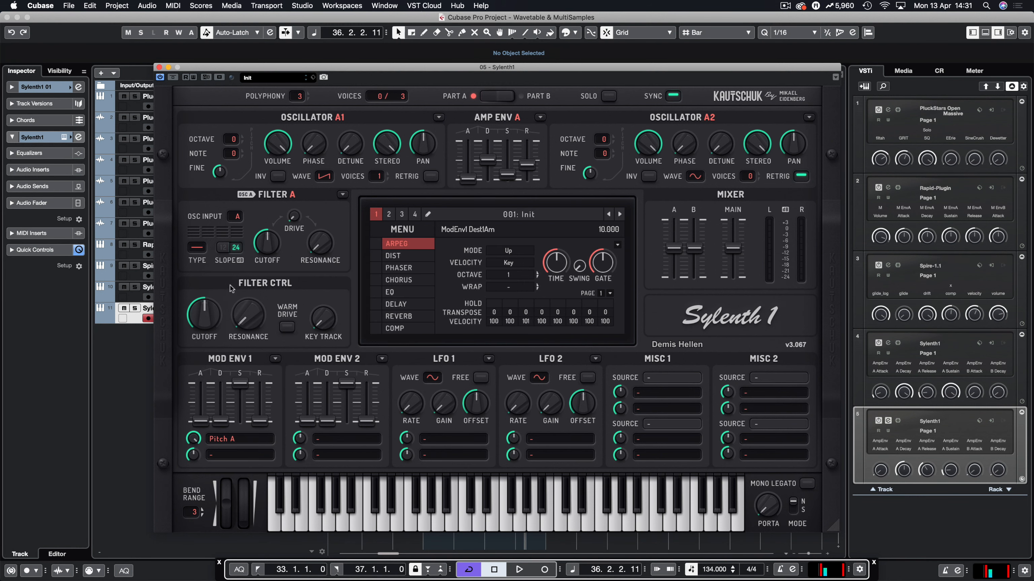
{"action": "left_click_drag", "start_coordinate": [229, 485], "coordinate": [237, 568]}
{"action": "left_click_drag", "start_coordinate": [197, 422], "coordinate": [199, 428]}
Close the synth editor, briefly play the loop from the project window, and reopen the Sylenth1 editor.
{"action": "key", "text": "super+w"}
{"action": "key", "text": "space"}
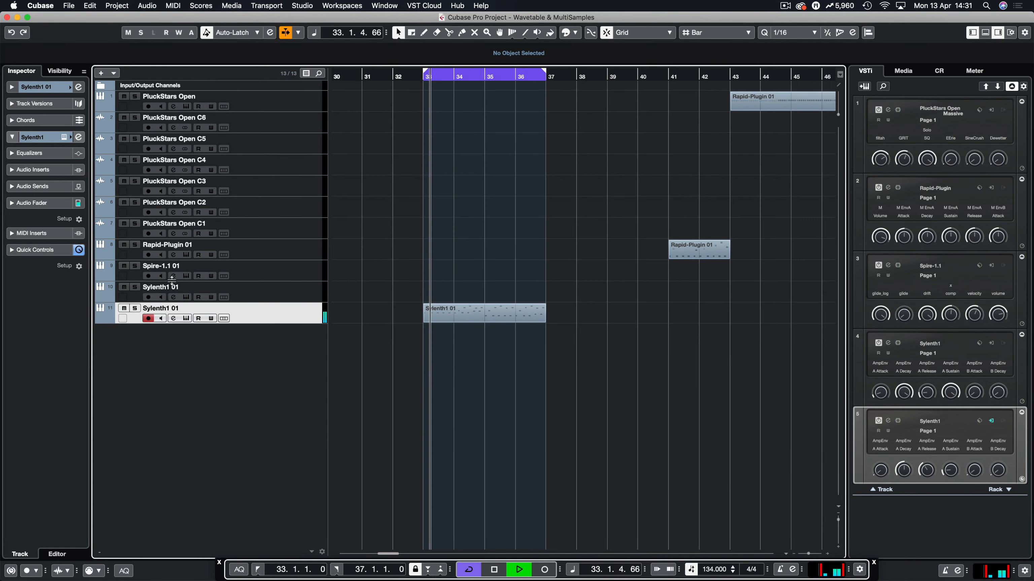
{"action": "key", "text": "space"}
{"action": "left_click", "coordinate": [65, 138]}
Fine-tune Mod Env 1's decay to a very short pitch drop while the loop plays.
{"action": "key", "text": "space"}
{"action": "left_click_drag", "start_coordinate": [222, 422], "coordinate": [224, 421]}
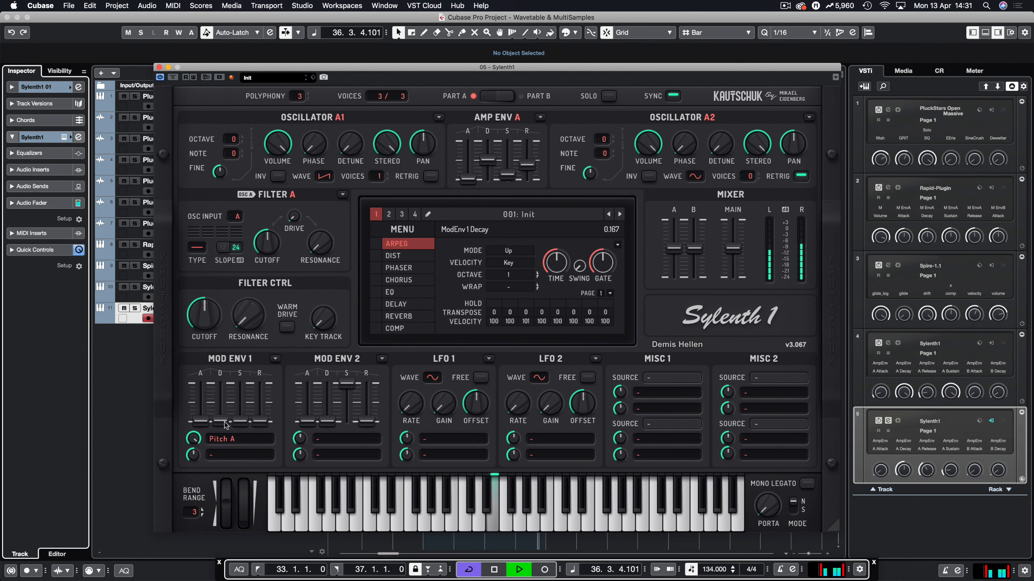
{"action": "left_click_drag", "start_coordinate": [222, 421], "coordinate": [222, 403]}
{"action": "left_click_drag", "start_coordinate": [228, 341], "coordinate": [223, 450]}
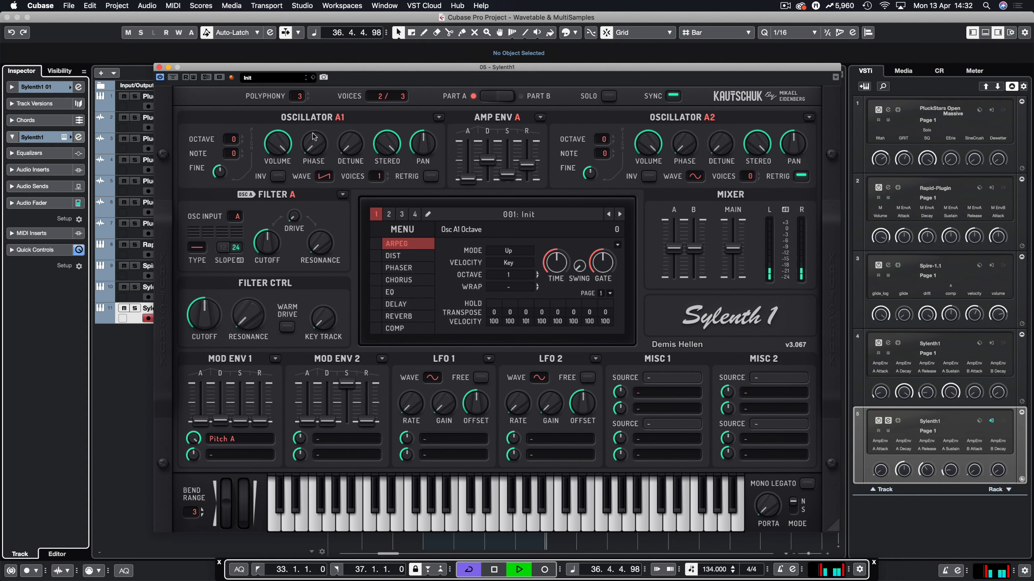
{"action": "key", "text": "space"}
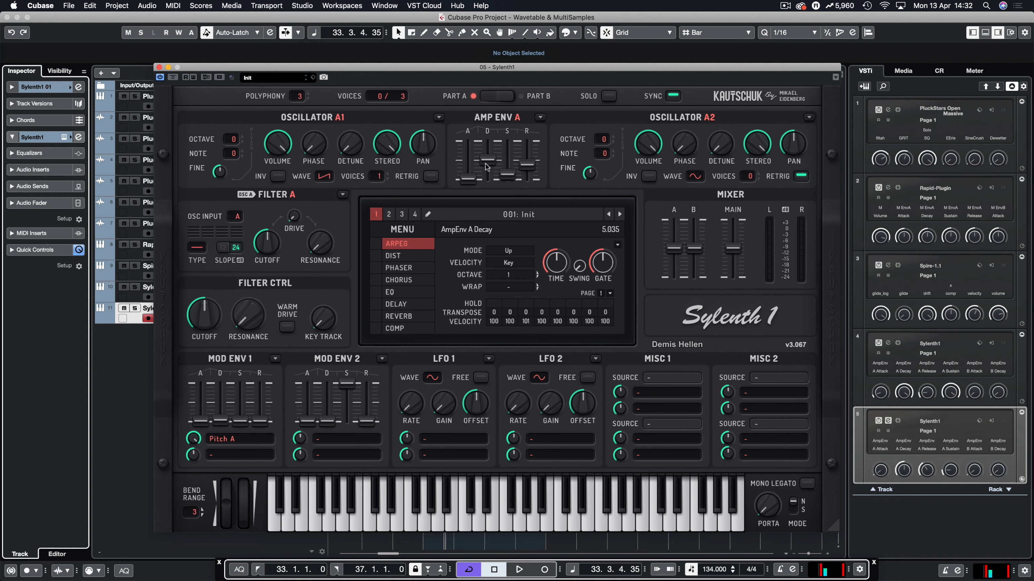
Lengthen amp envelope A's decay to about 6.66 while listening to the loop.
{"action": "key", "text": "space"}
{"action": "left_click_drag", "start_coordinate": [487, 163], "coordinate": [494, 145]}
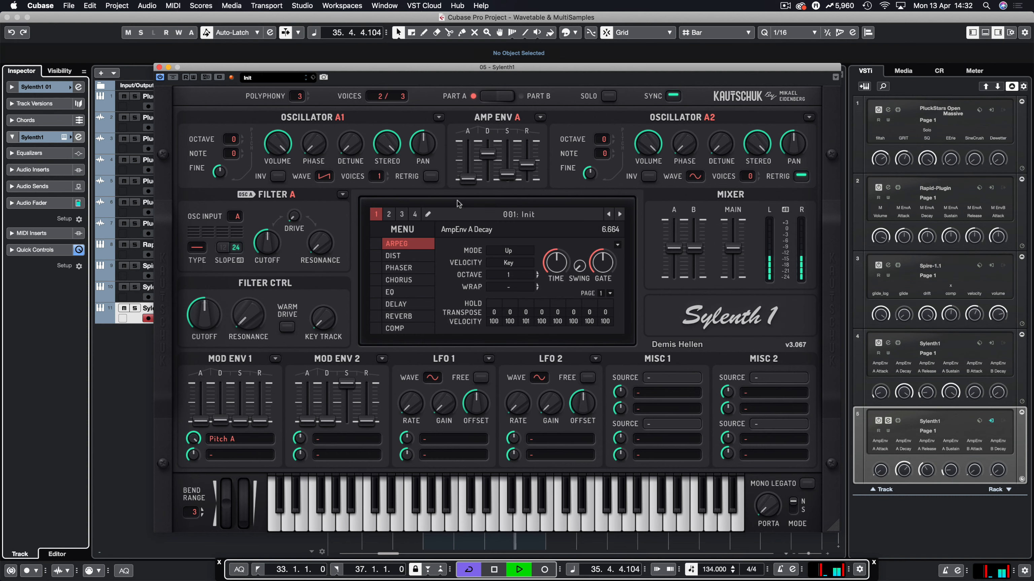
{"action": "key", "text": "space"}
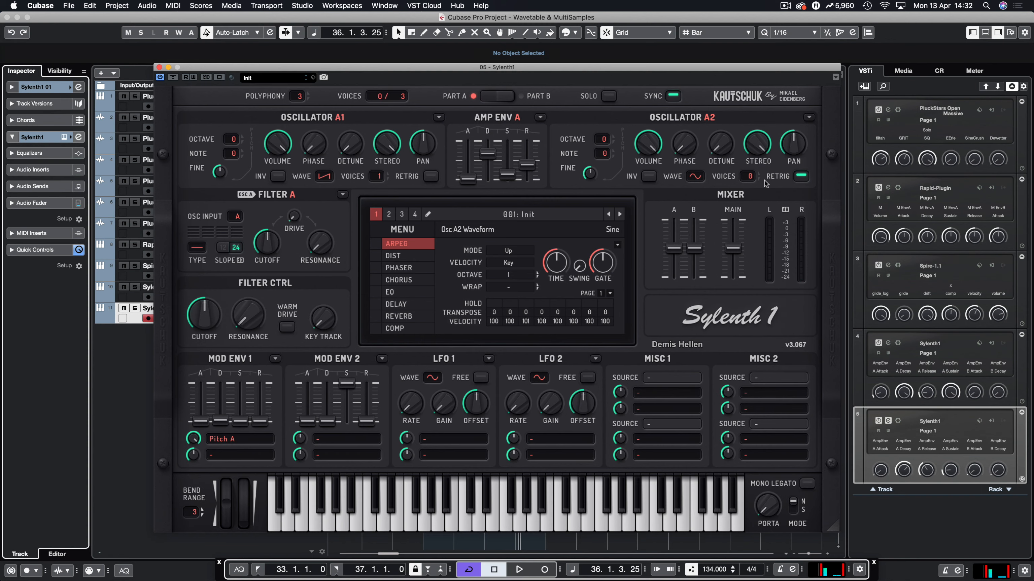
Turn off retrigger on oscillators A2 and B1, and set oscillator B1 to one voice of the Noise waveform.
{"action": "left_click", "coordinate": [801, 176]}
{"action": "left_click", "coordinate": [497, 96]}
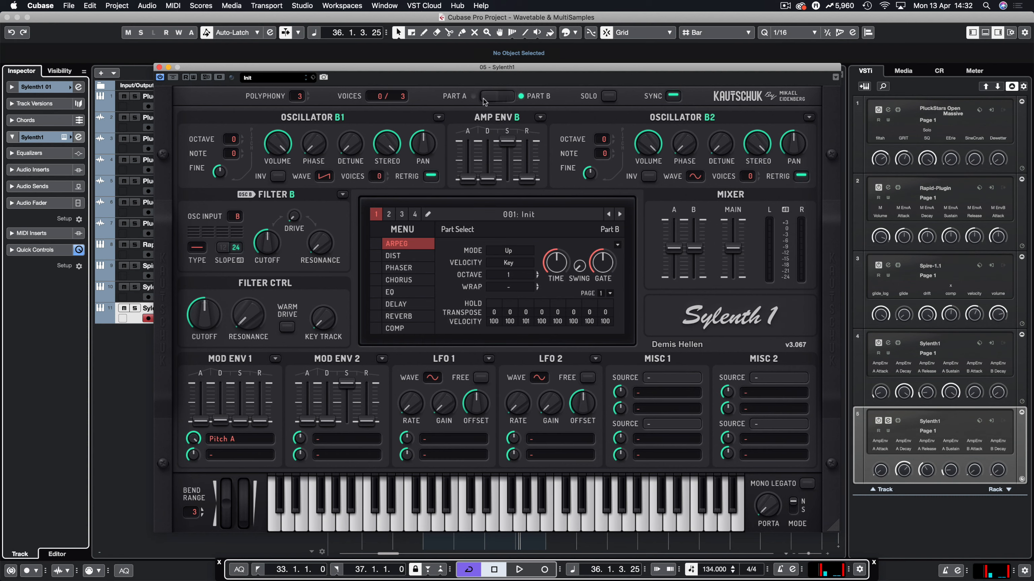
{"action": "left_click", "coordinate": [430, 176]}
{"action": "left_click", "coordinate": [325, 176]}
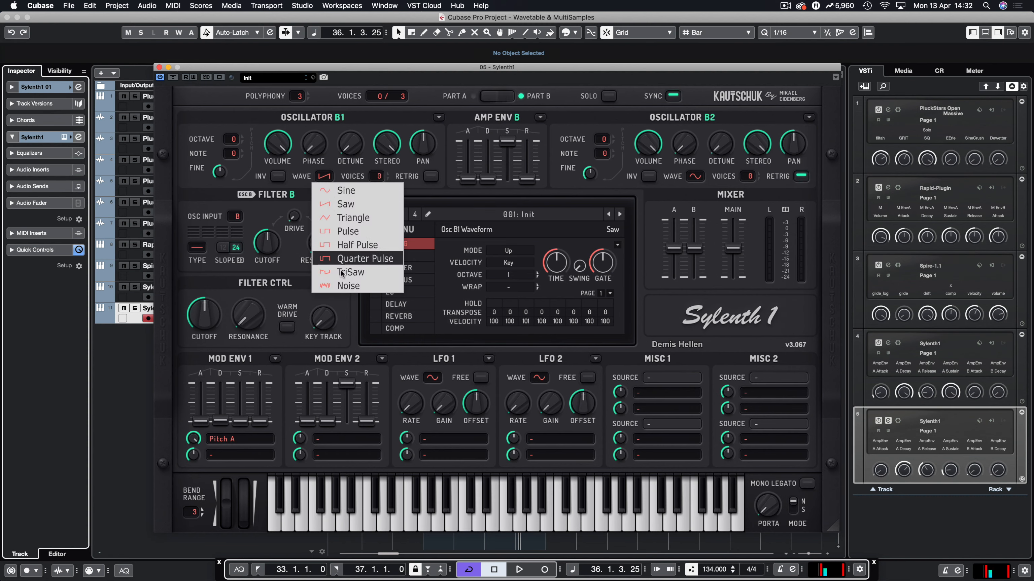
{"action": "left_click", "coordinate": [343, 289]}
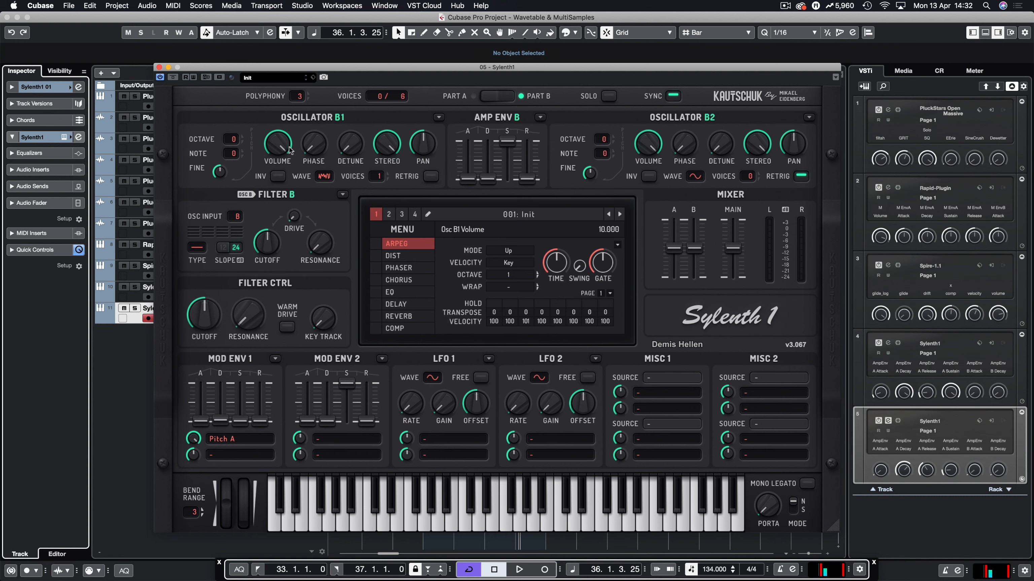
With the loop playing, give amp envelope B zero sustain and a very short decay, and lower oscillator B1's volume to about 5.6.
{"action": "key", "text": "space"}
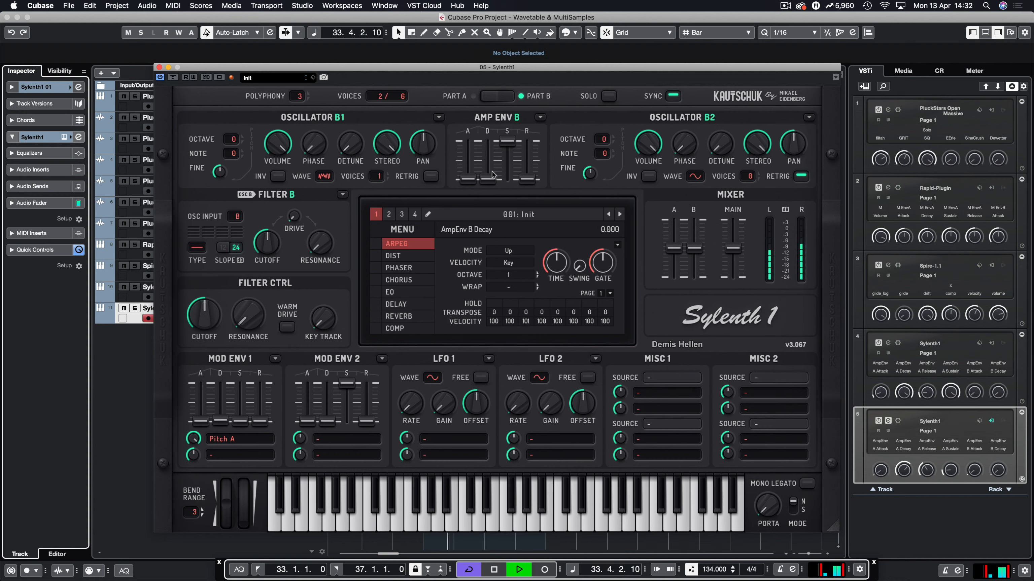
{"action": "left_click_drag", "start_coordinate": [510, 138], "coordinate": [498, 157]}
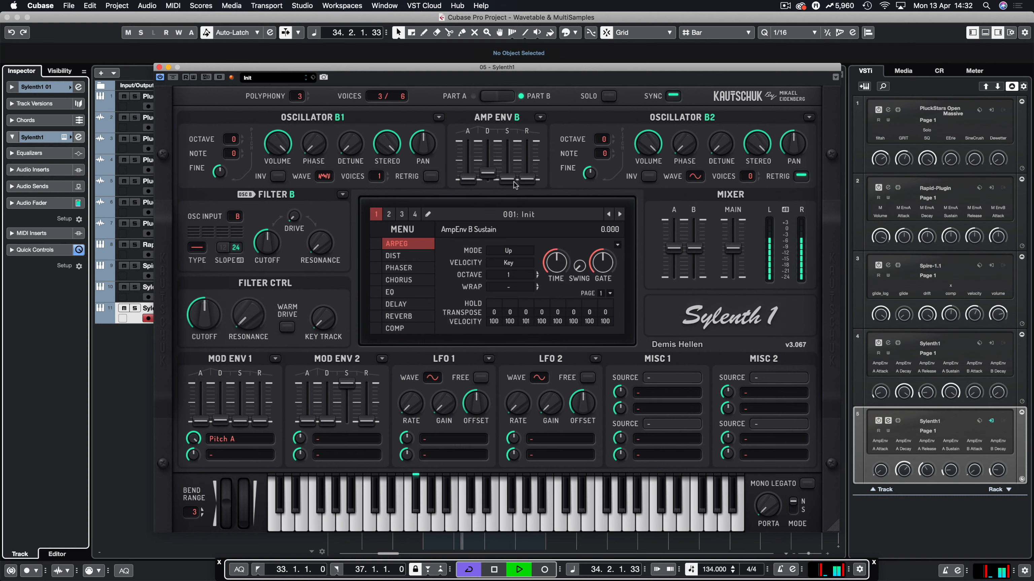
{"action": "left_click", "coordinate": [492, 183]}
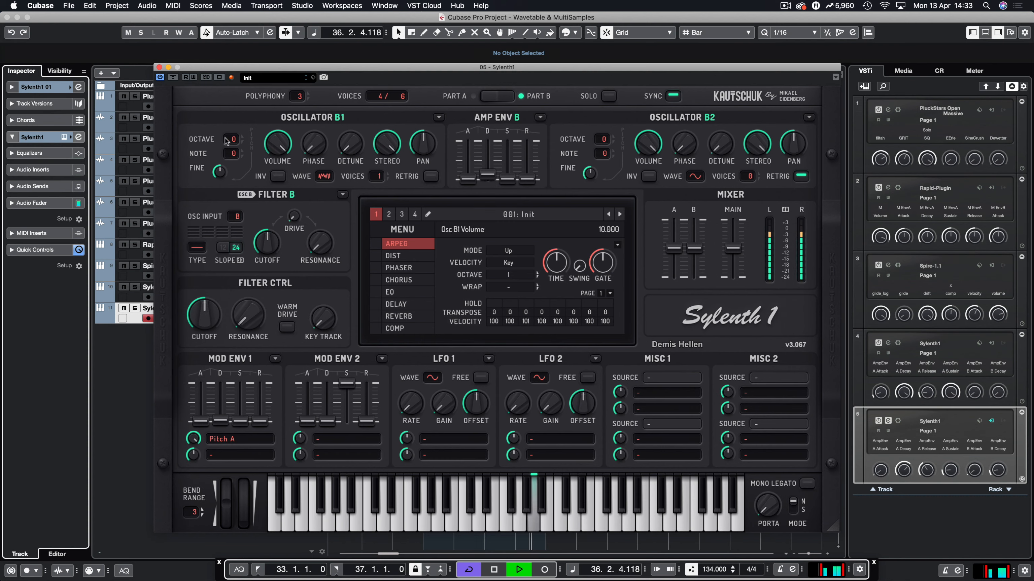
{"action": "left_click_drag", "start_coordinate": [273, 153], "coordinate": [268, 240]}
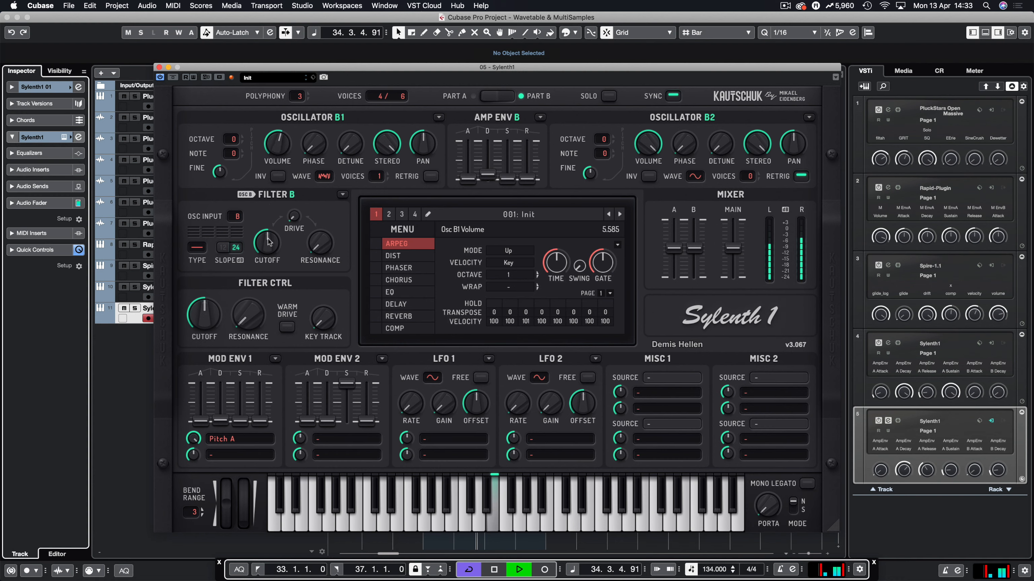
Switch filter B to the bandpass type and adjust its resonance.
{"action": "left_click", "coordinate": [197, 247]}
{"action": "left_click", "coordinate": [220, 289]}
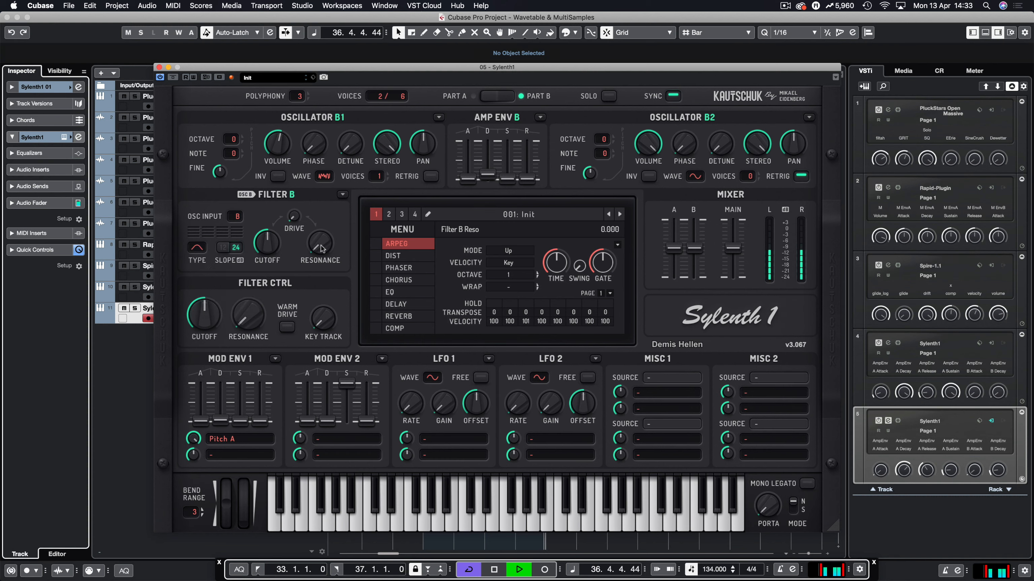
{"action": "left_click_drag", "start_coordinate": [323, 250], "coordinate": [293, 210]}
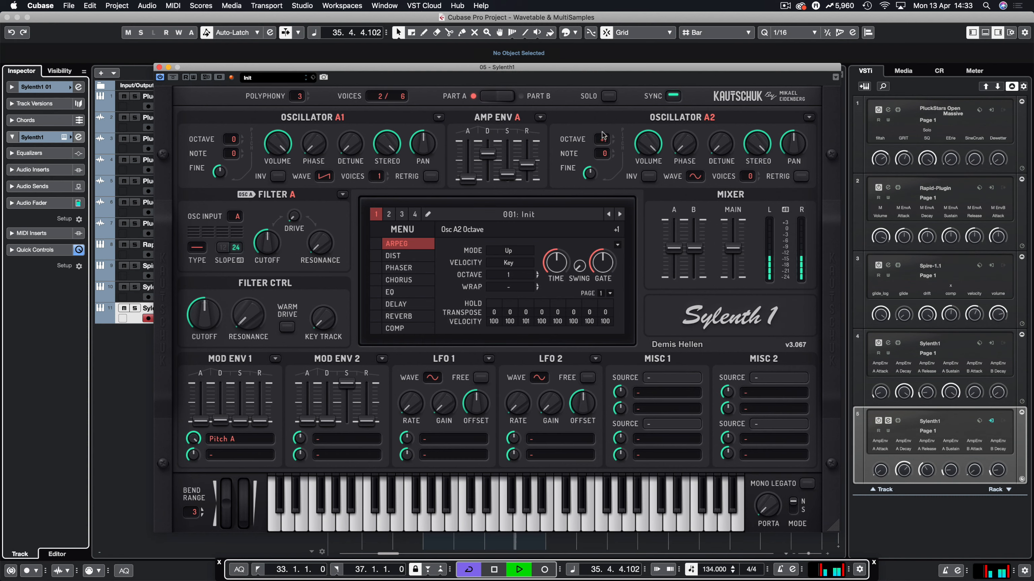
Configure oscillator A2 in Part A as a single inverted saw voice at octave +2 with reduced volume.
{"action": "left_click_drag", "start_coordinate": [651, 145], "coordinate": [733, 204]}
{"action": "left_click", "coordinate": [695, 176]}
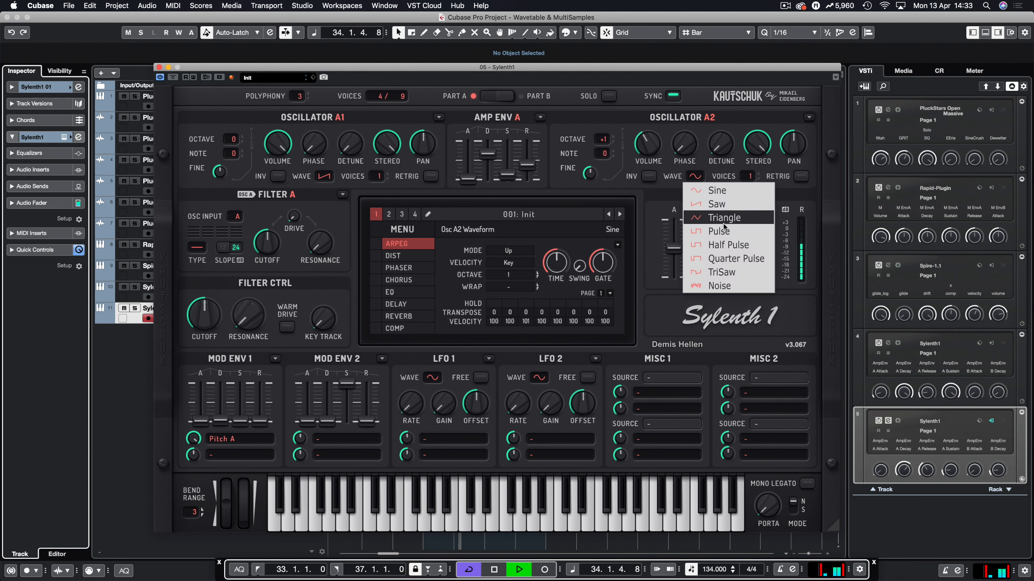
{"action": "left_click", "coordinate": [704, 220]}
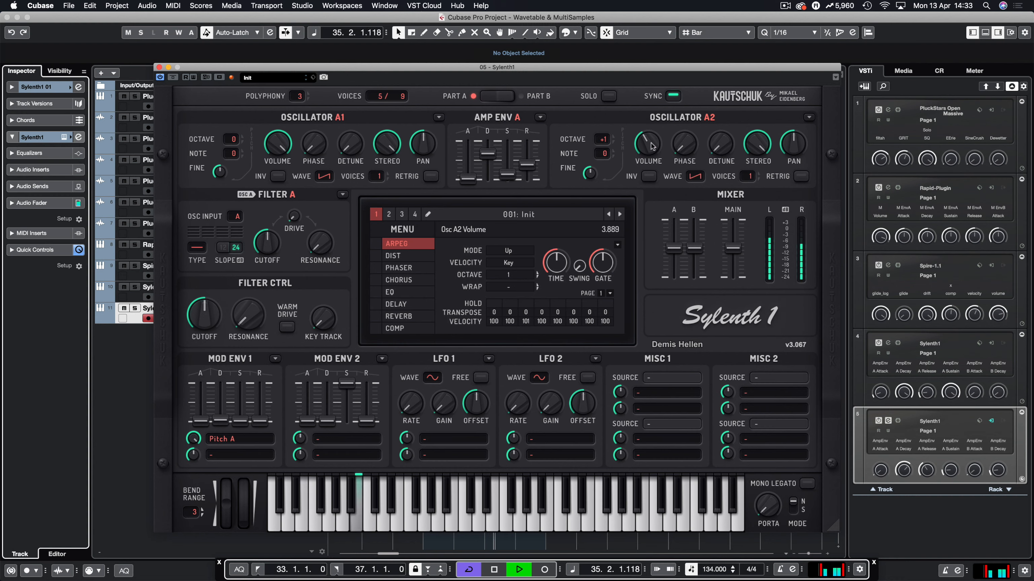
{"action": "left_click", "coordinate": [651, 177]}
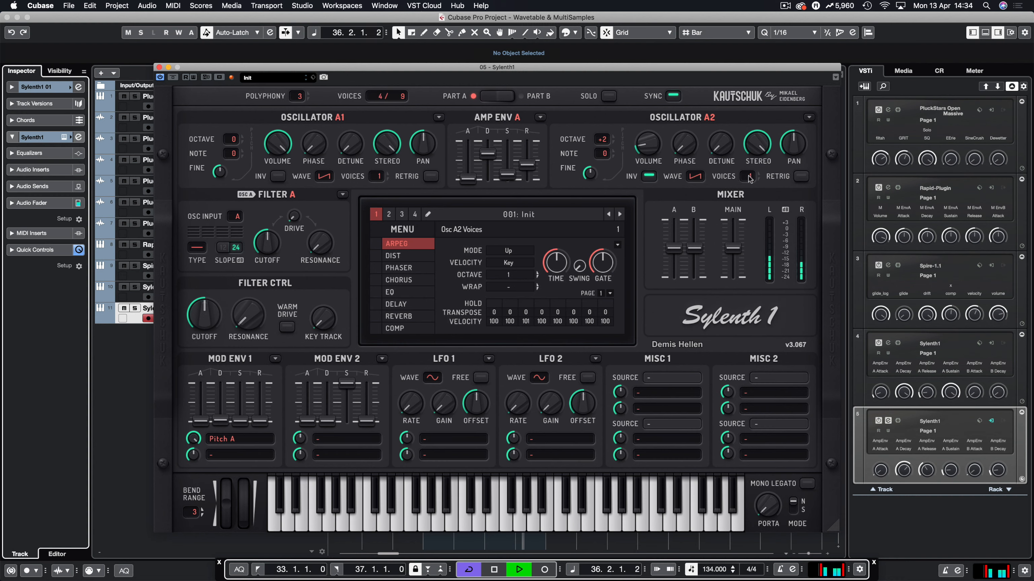
Compare the sound with oscillator A2's voices at 0 and 1, keep one voice, and set its volume to about 1.56.
{"action": "left_click_drag", "start_coordinate": [750, 179], "coordinate": [746, 197]}
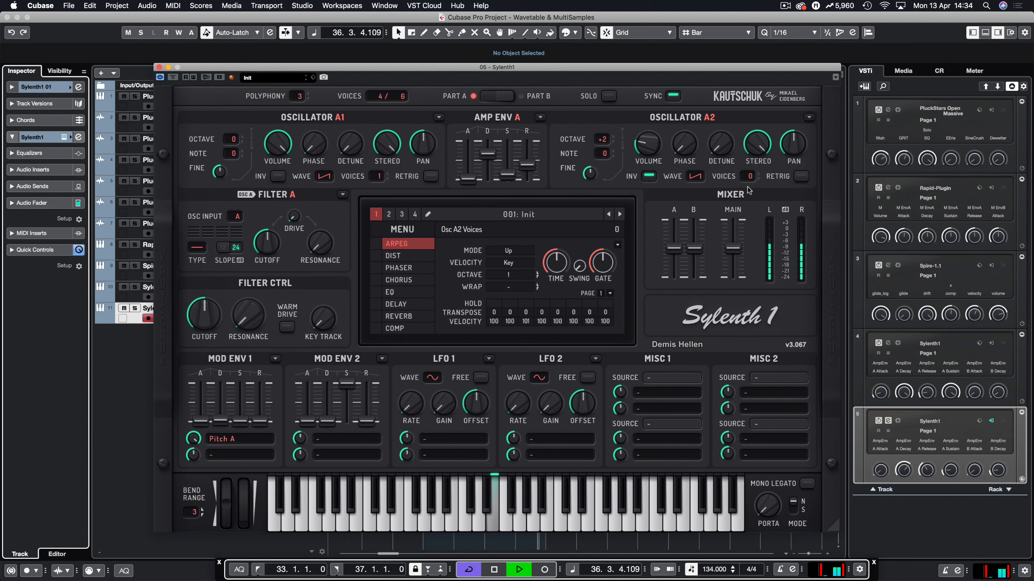
{"action": "mouse_move", "coordinate": [750, 174]}
{"action": "left_mouse_down"}
{"action": "mouse_move", "coordinate": [748, 202]}
{"action": "mouse_move", "coordinate": [750, 179]}
{"action": "left_mouse_up"}
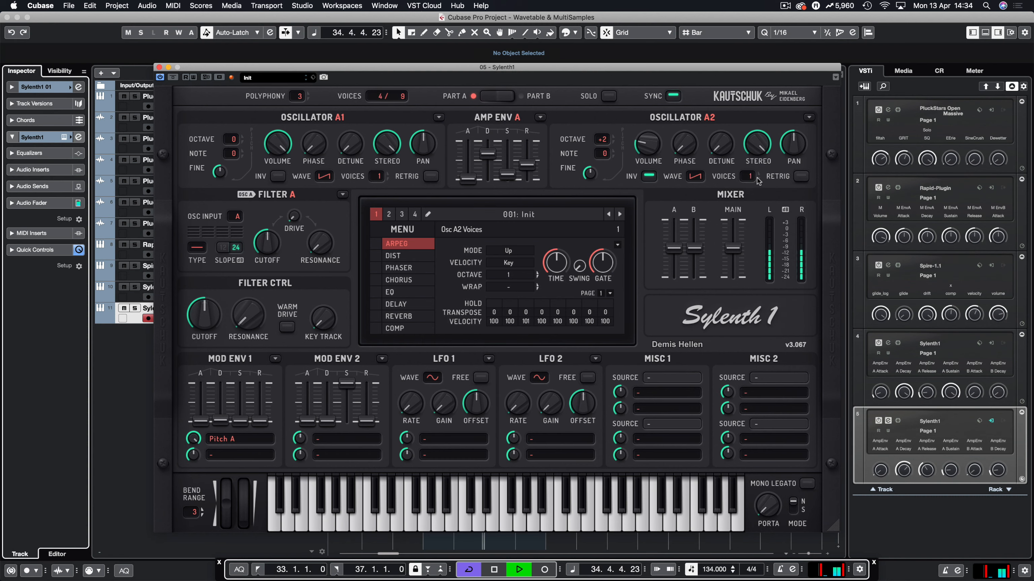
{"action": "left_click_drag", "start_coordinate": [648, 148], "coordinate": [646, 161]}
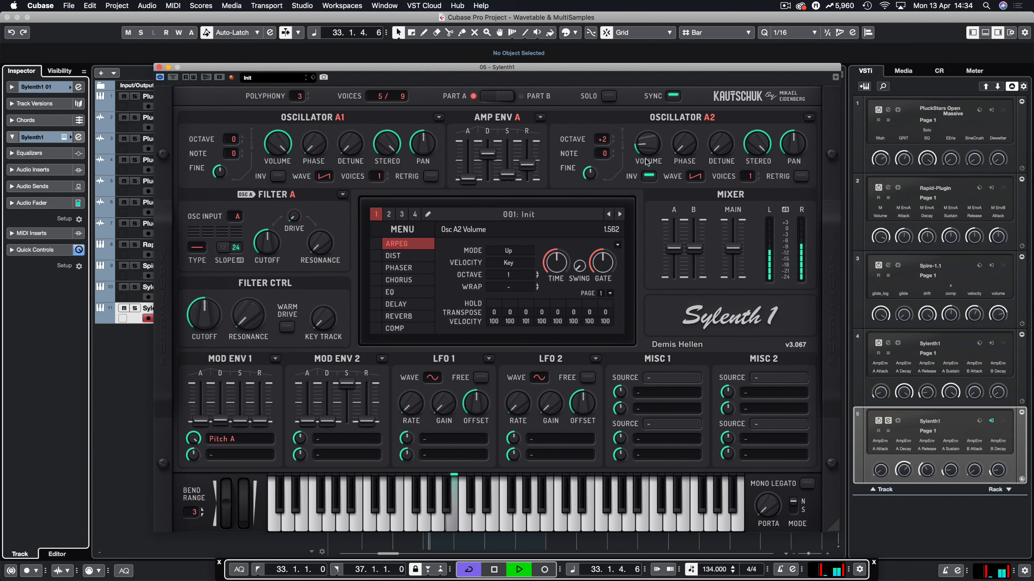
{"action": "key", "text": "space"}
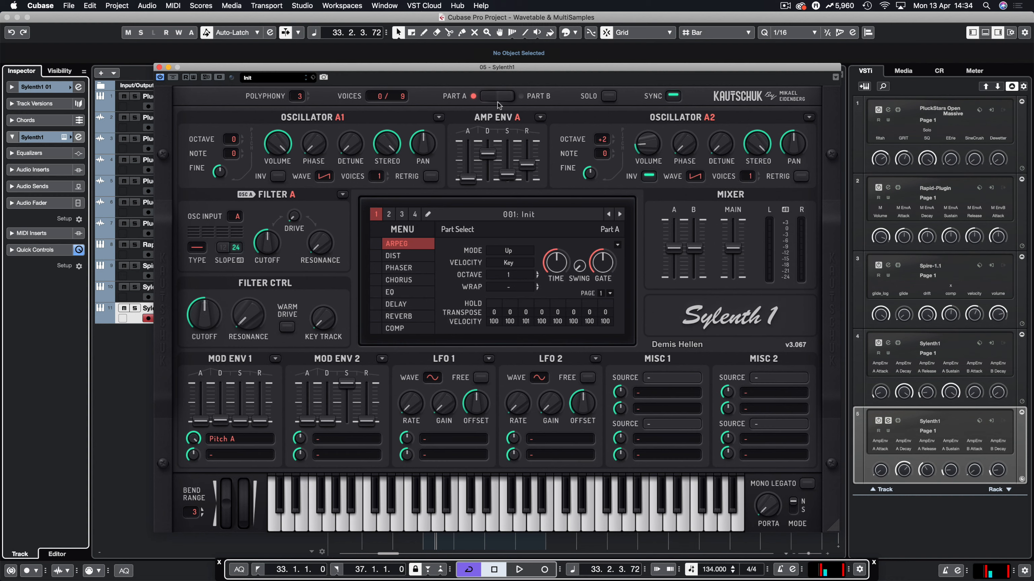
Play the loop while adjusting amp envelope A's sustain.
{"action": "key", "text": "space"}
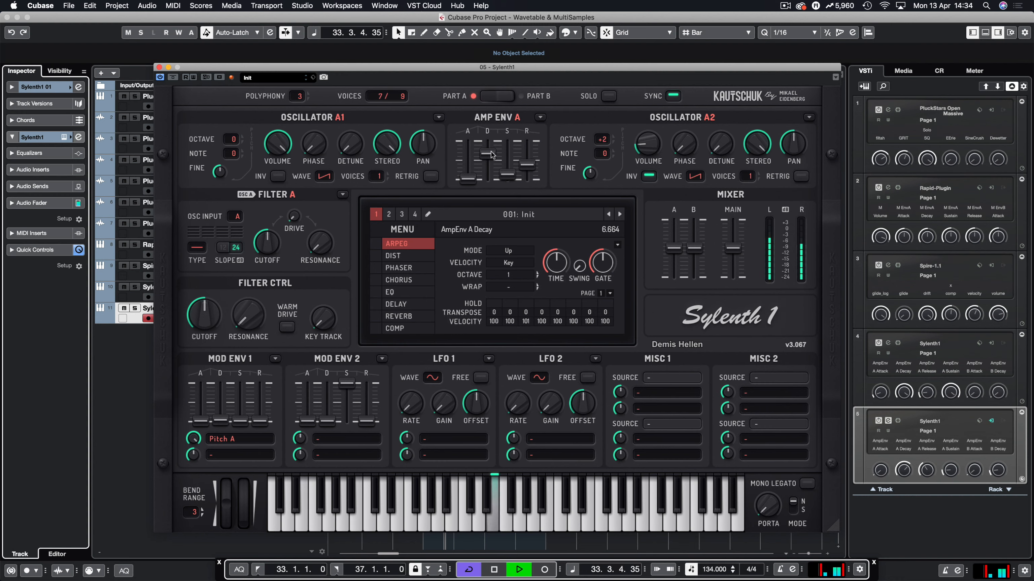
{"action": "mouse_move", "coordinate": [509, 178]}
{"action": "left_mouse_down"}
{"action": "mouse_move", "coordinate": [488, 151]}
{"action": "mouse_move", "coordinate": [529, 157]}
{"action": "mouse_move", "coordinate": [513, 168]}
{"action": "left_mouse_up"}
{"action": "key", "text": "space"}
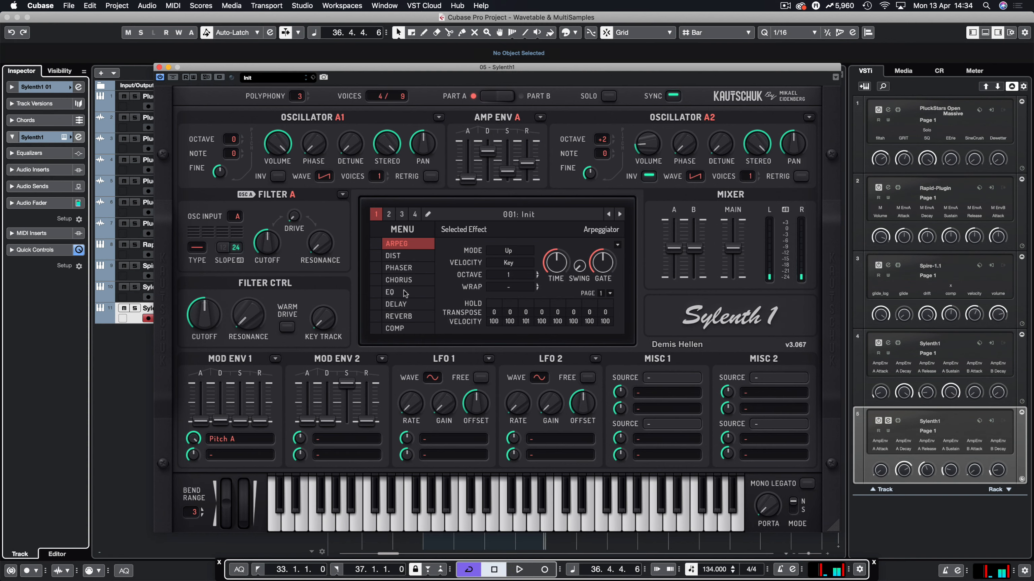
Enable the synth's reverb effect, show its settings, and play the loop to hear it.
{"action": "left_click", "coordinate": [375, 320]}
{"action": "left_click", "coordinate": [401, 316]}
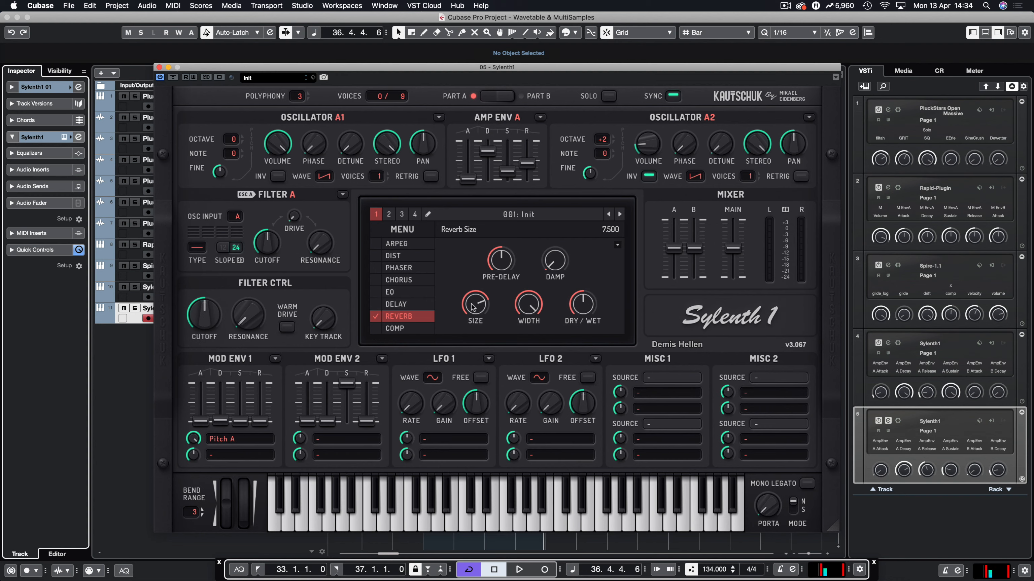
{"action": "key", "text": "space"}
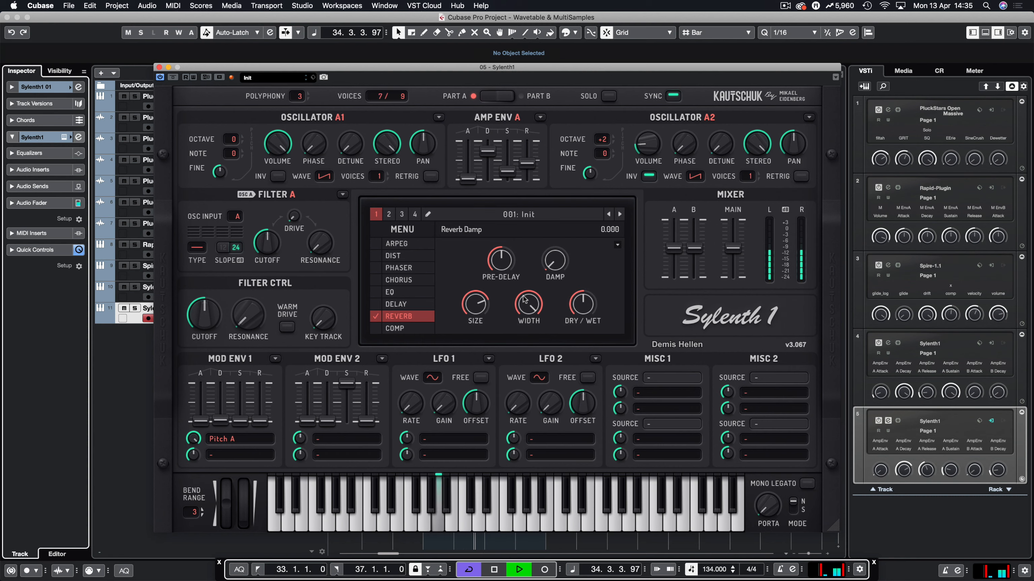
Shape the reverb with minimal pre-delay, a larger size and a wetter mix, and enable the delay effect with its settings shown.
{"action": "left_click_drag", "start_coordinate": [575, 311], "coordinate": [592, 287]}
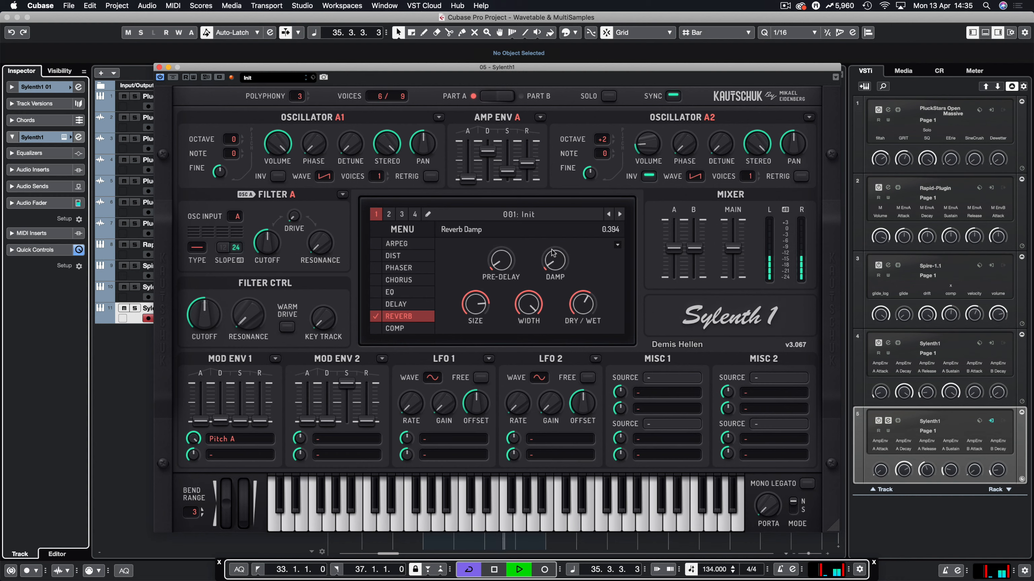
{"action": "left_click", "coordinate": [375, 305]}
{"action": "left_click", "coordinate": [389, 305]}
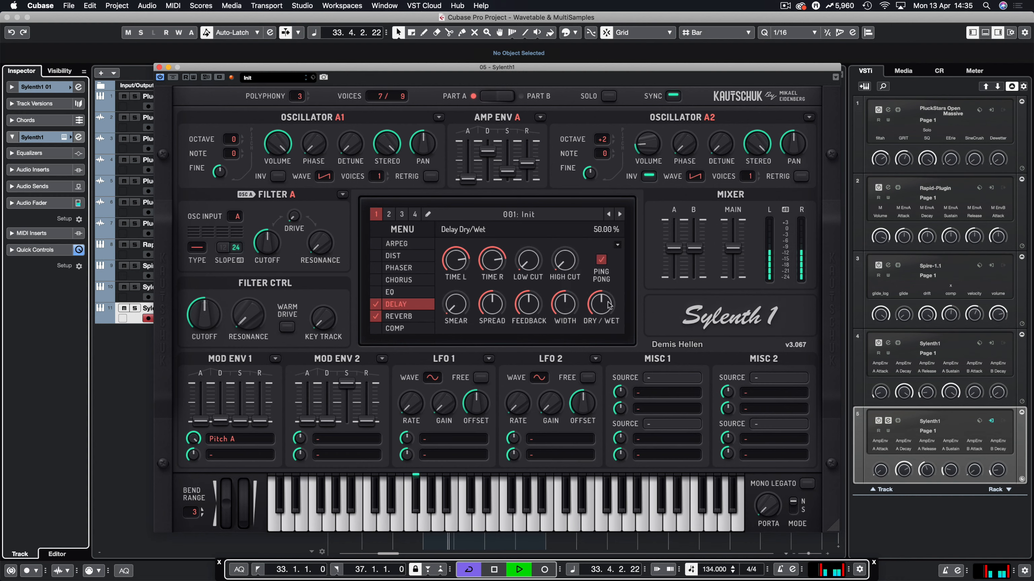
Adjust the delay's low cut, smear, spread, width and dry/wet mix, comparing ping pong off and on and leaving it on.
{"action": "left_click_drag", "start_coordinate": [594, 344], "coordinate": [597, 345]}
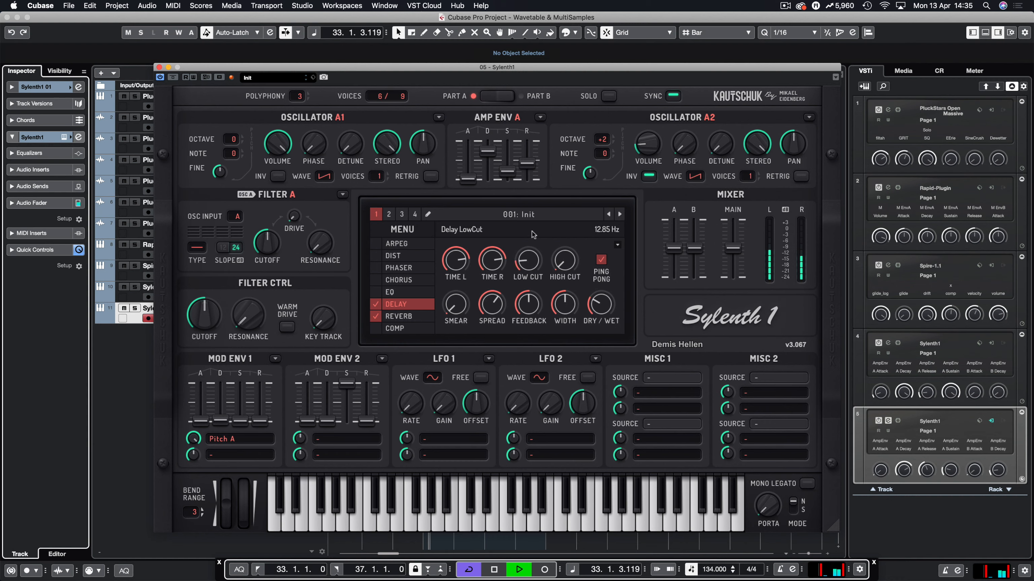
{"action": "left_click", "coordinate": [600, 260]}
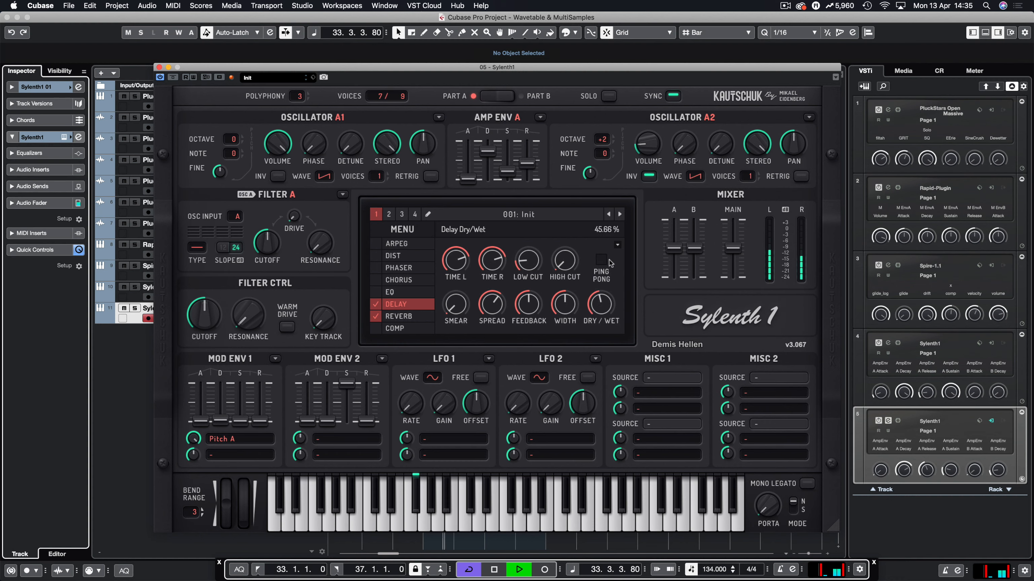
{"action": "left_click_drag", "start_coordinate": [611, 262], "coordinate": [609, 250]}
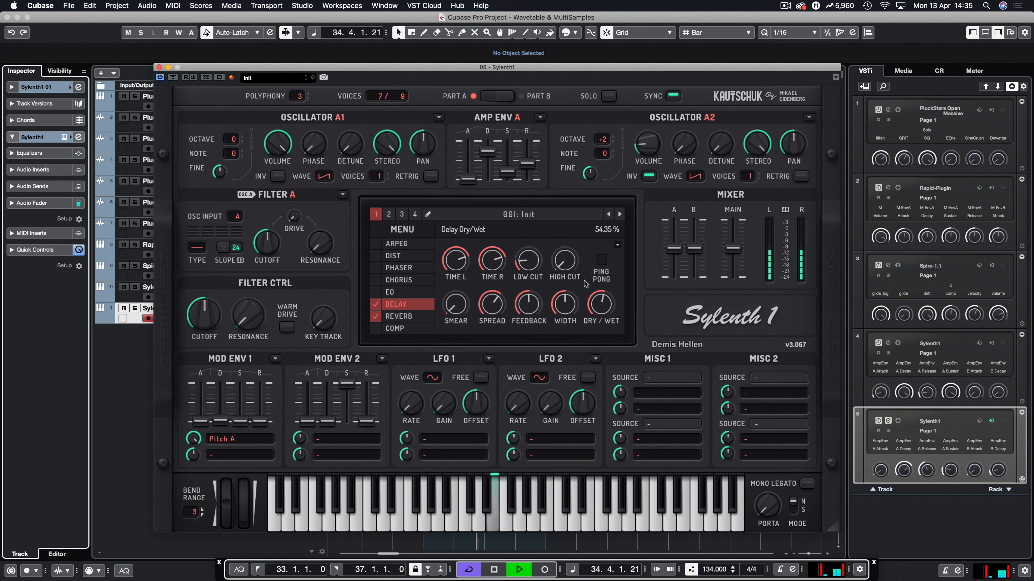
{"action": "left_click", "coordinate": [600, 260]}
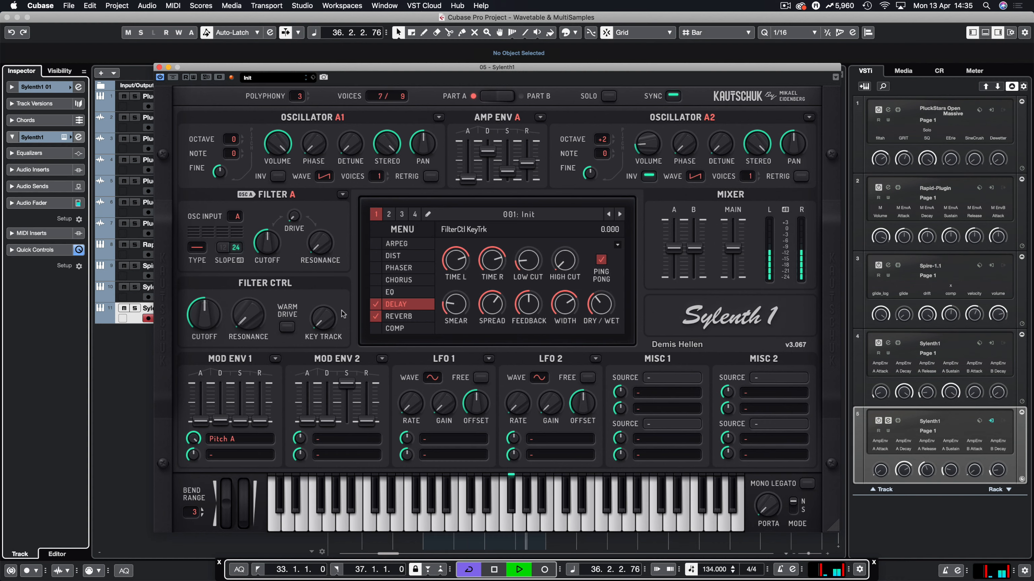
Compare the sound with reverb off and on, keep it on, and lower its dry/wet mix slightly.
{"action": "left_click", "coordinate": [375, 317]}
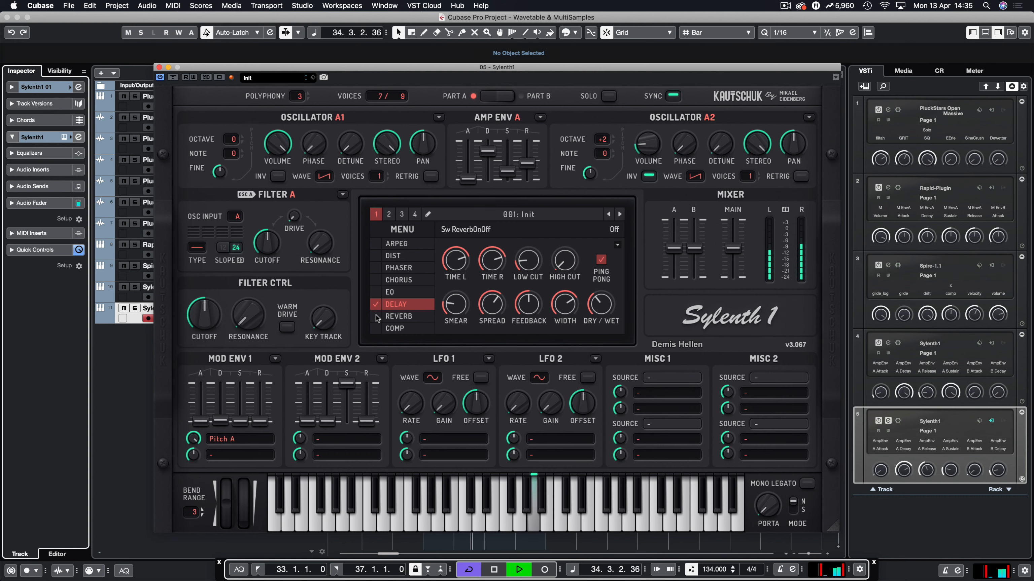
{"action": "left_click", "coordinate": [376, 316]}
{"action": "left_click", "coordinate": [397, 317]}
{"action": "left_click_drag", "start_coordinate": [591, 309], "coordinate": [585, 313]}
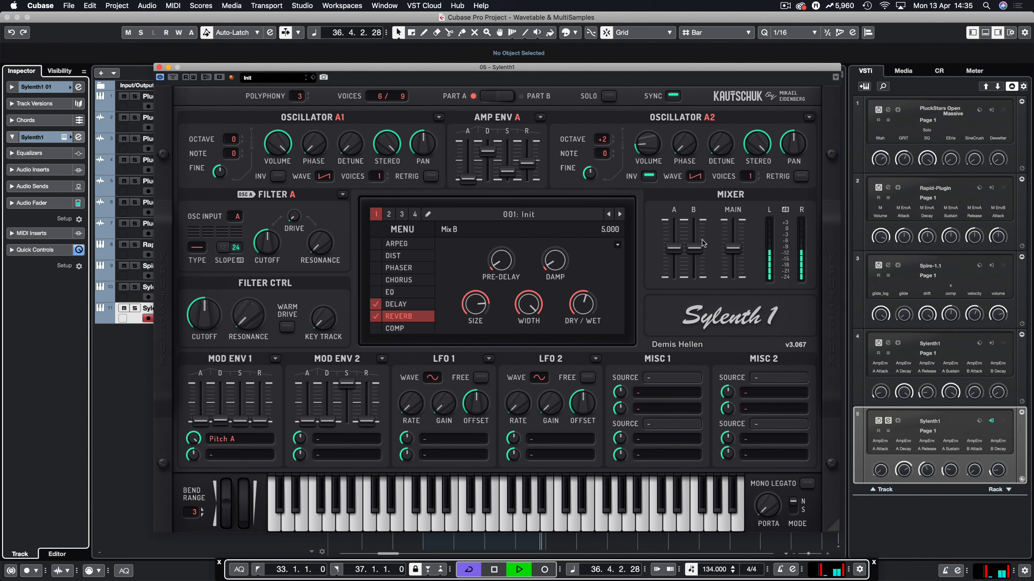
Raise the mixer's main volume to about 8.17 and increase the level of Part A.
{"action": "left_click_drag", "start_coordinate": [735, 249], "coordinate": [754, 217]}
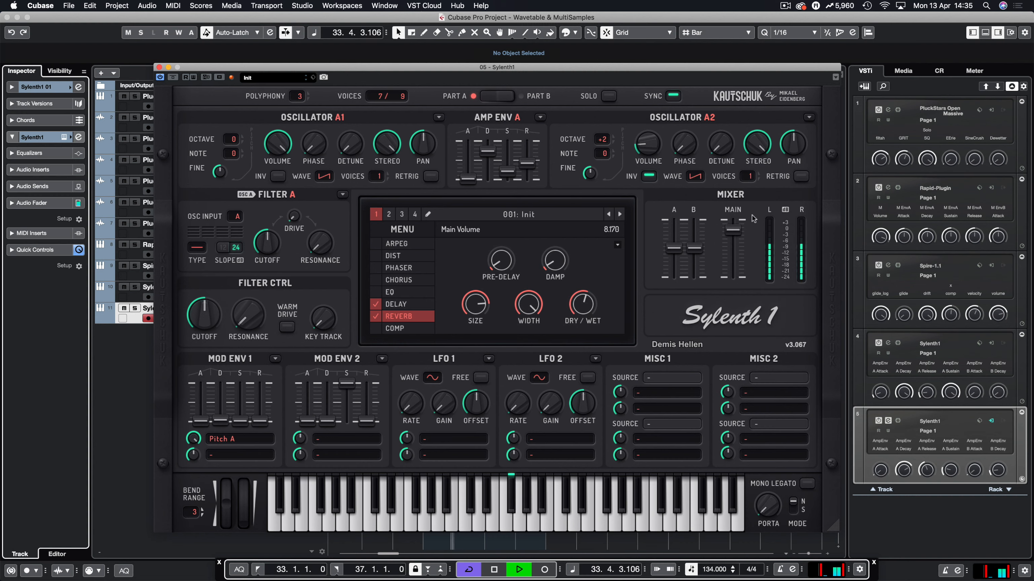
{"action": "mouse_move", "coordinate": [674, 248]}
{"action": "left_mouse_down"}
{"action": "mouse_move", "coordinate": [674, 236]}
{"action": "mouse_move", "coordinate": [696, 243]}
{"action": "mouse_move", "coordinate": [677, 235]}
{"action": "left_mouse_up"}
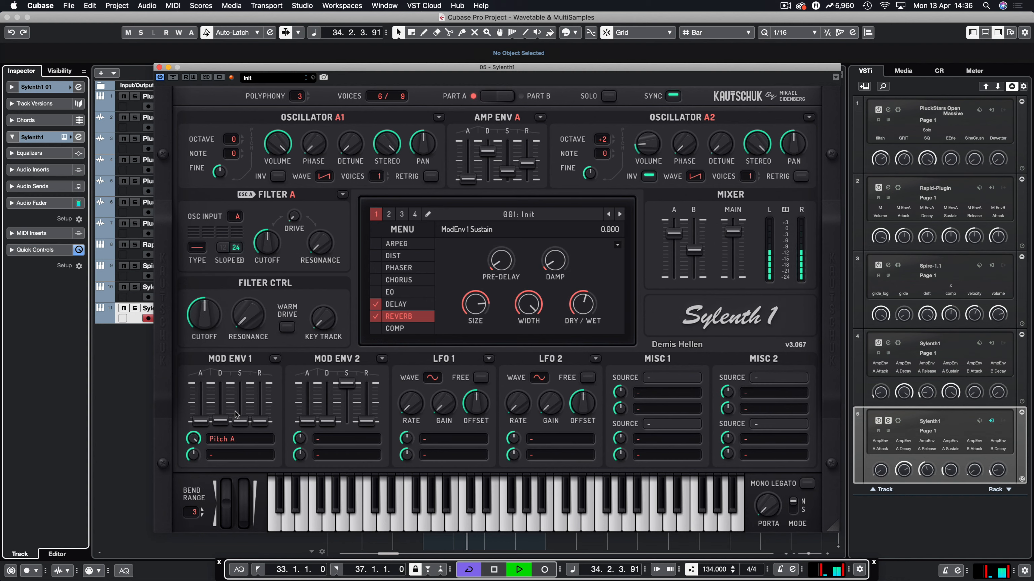
Reduce modulation envelope 1's Pitch A amount to about 4.1 and stop the loop.
{"action": "left_click_drag", "start_coordinate": [192, 441], "coordinate": [194, 447]}
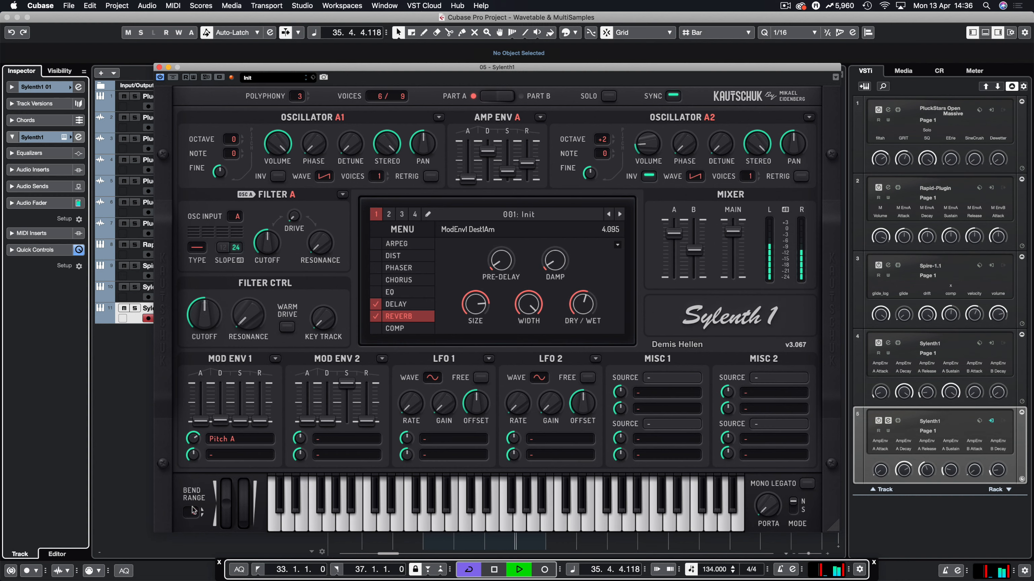
{"action": "left_click", "coordinate": [192, 510]}
{"action": "key", "text": "space"}
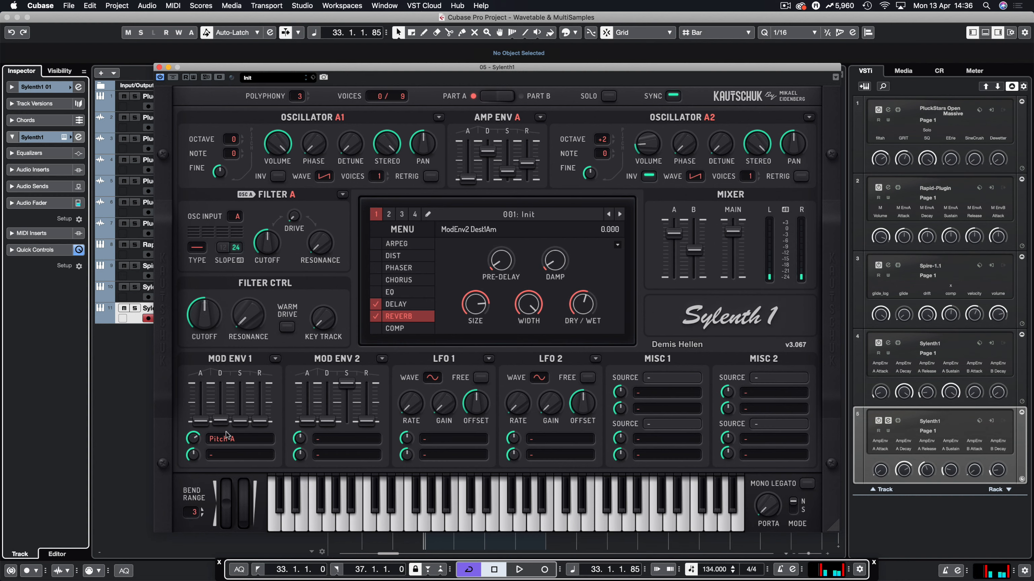
Review Part B, return to Part A, and give oscillator A1 two voices with stereo at about 7.2 while the loop plays.
{"action": "left_click", "coordinate": [501, 96]}
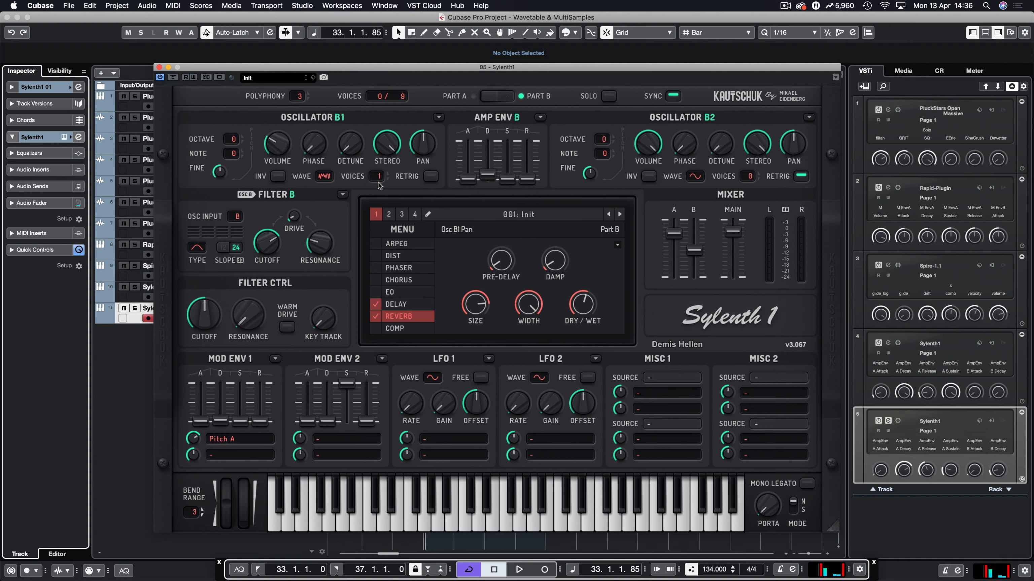
{"action": "left_click", "coordinate": [488, 96]}
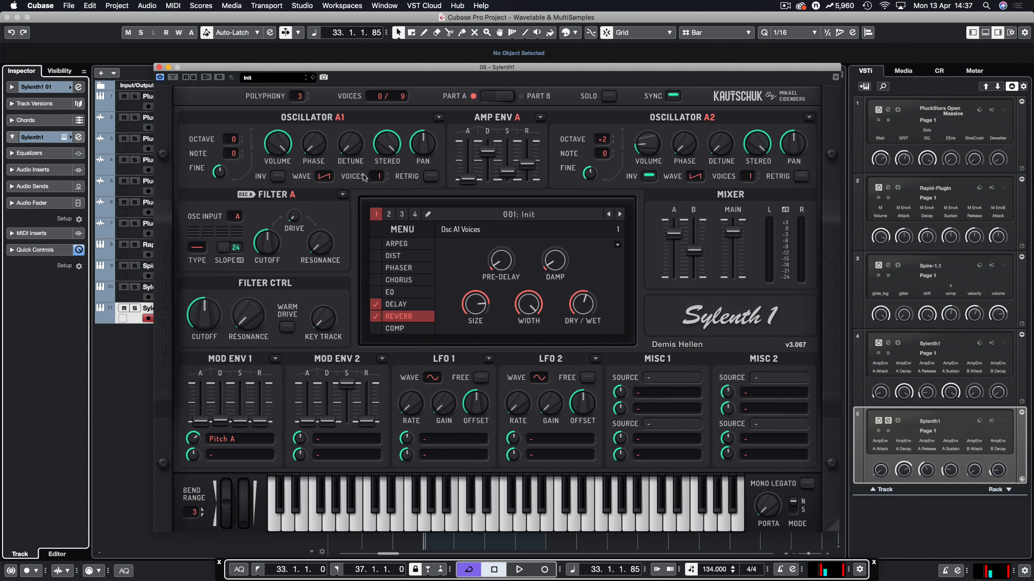
{"action": "key", "text": "space"}
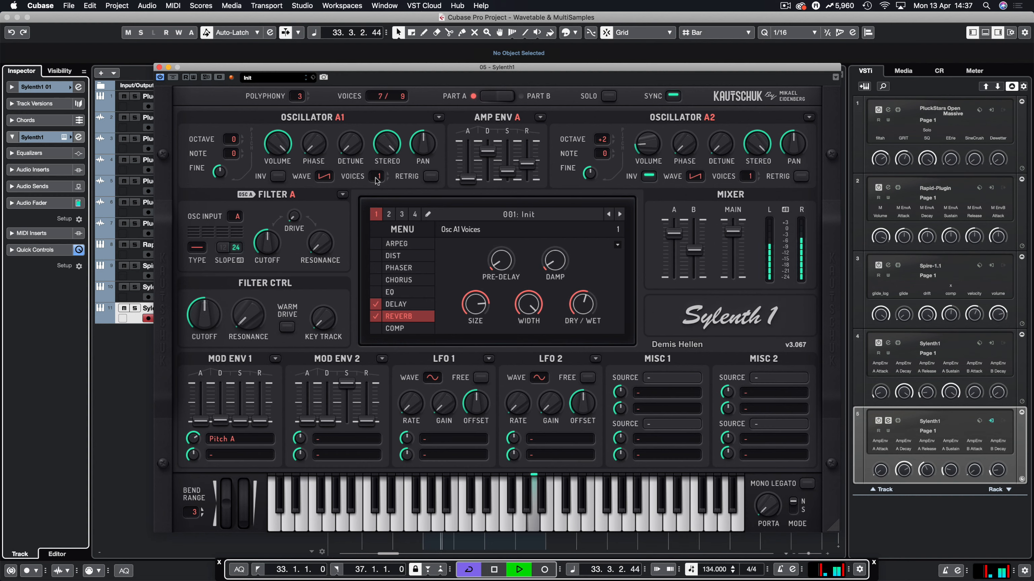
{"action": "left_click", "coordinate": [385, 174]}
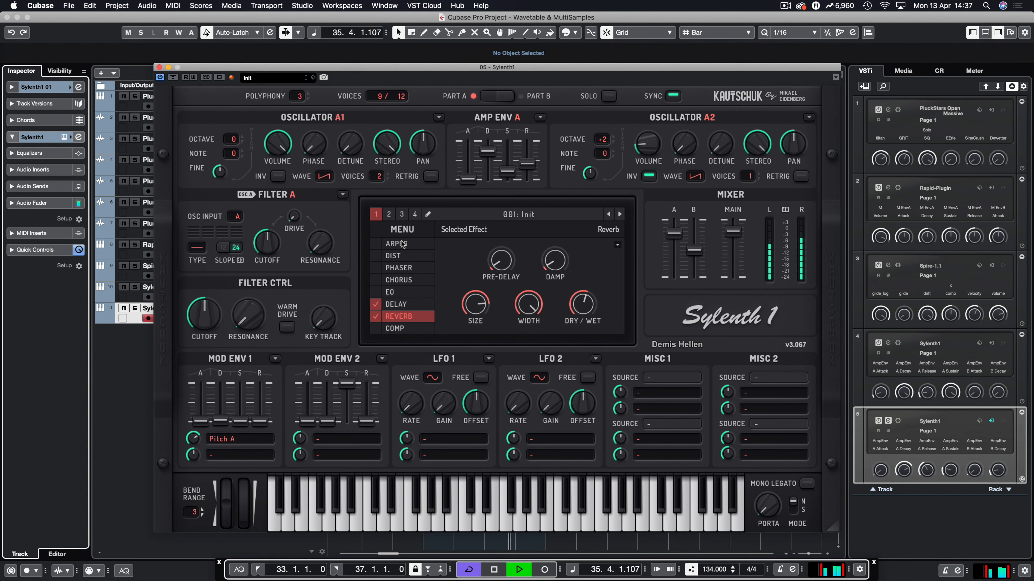
{"action": "left_click_drag", "start_coordinate": [368, 180], "coordinate": [381, 162]}
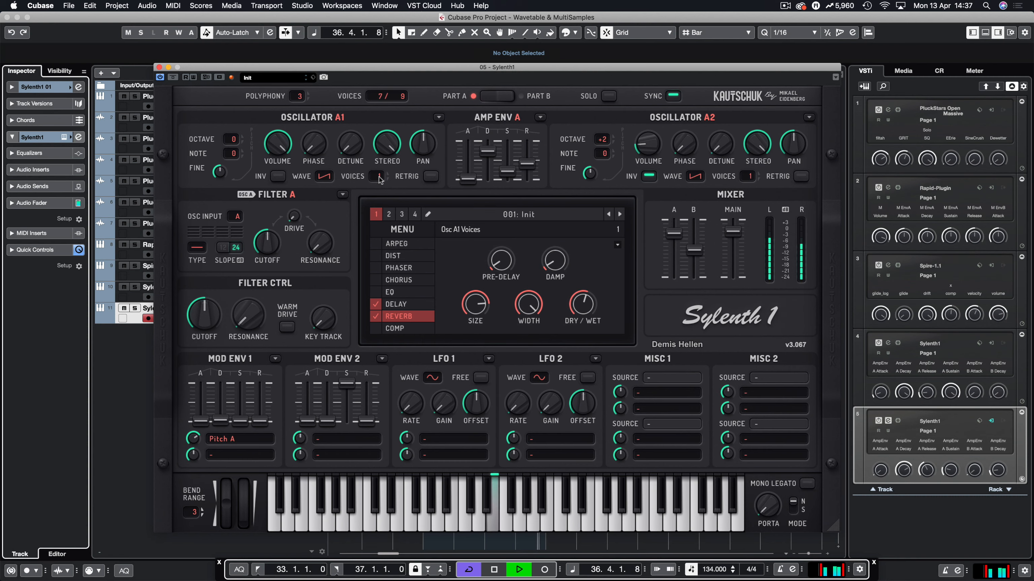
{"action": "left_click_drag", "start_coordinate": [380, 178], "coordinate": [384, 166]}
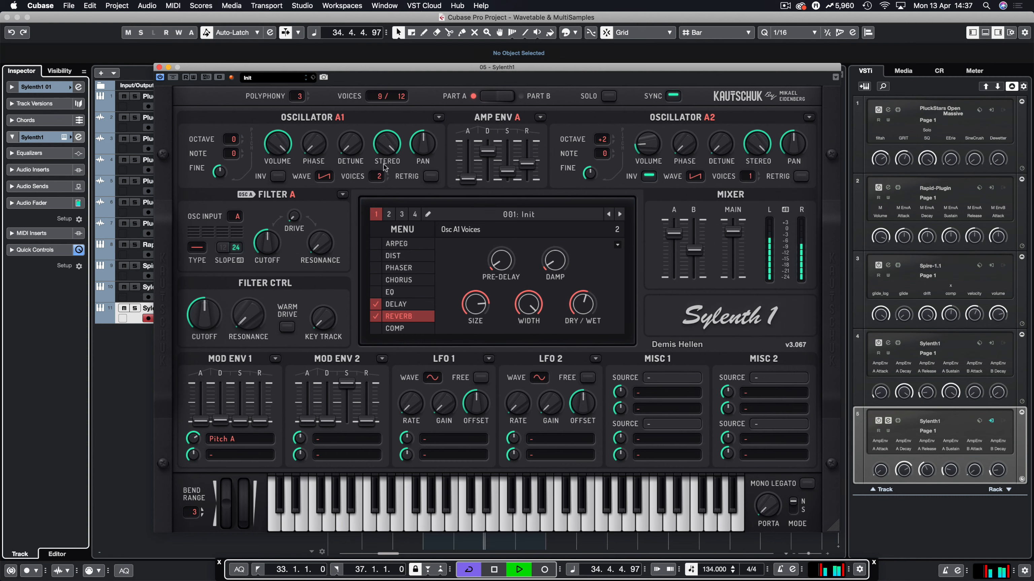
{"action": "left_click_drag", "start_coordinate": [379, 158], "coordinate": [381, 167]}
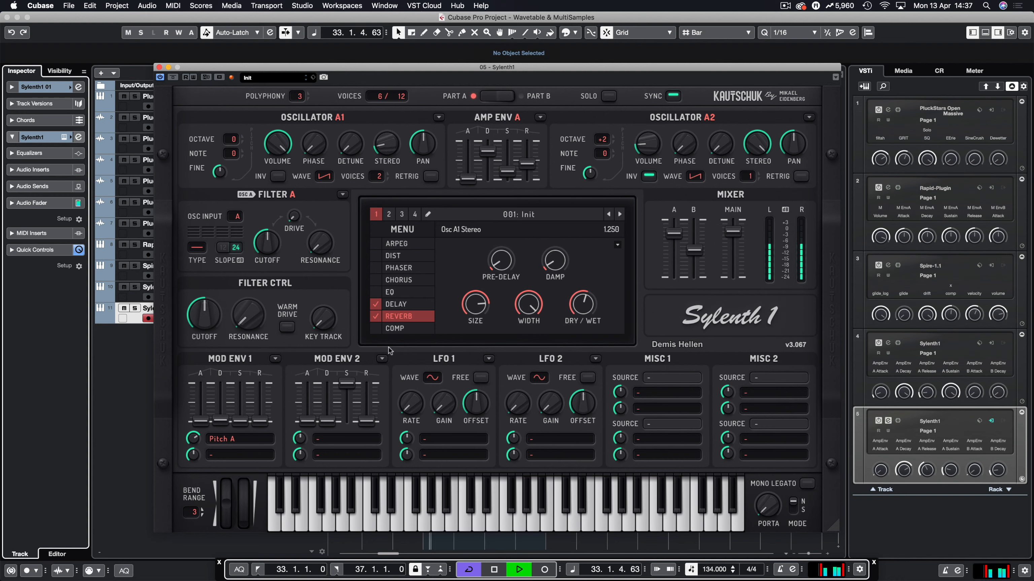
{"action": "left_click_drag", "start_coordinate": [388, 347], "coordinate": [388, 216]}
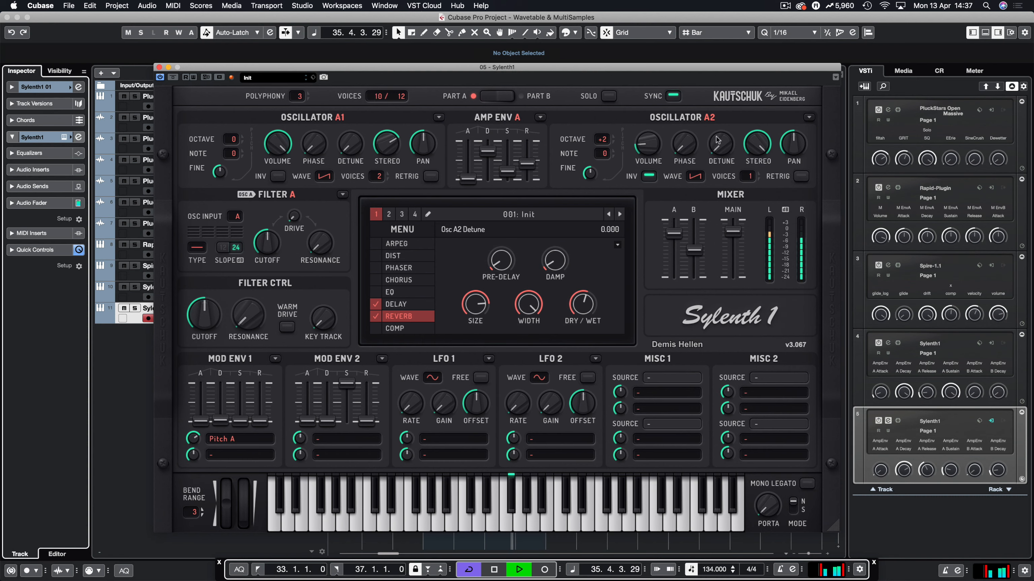
Copy oscillator A2's settings to oscillator B2, check the copy in Part B, and return to Part A.
{"action": "left_click", "coordinate": [500, 96]}
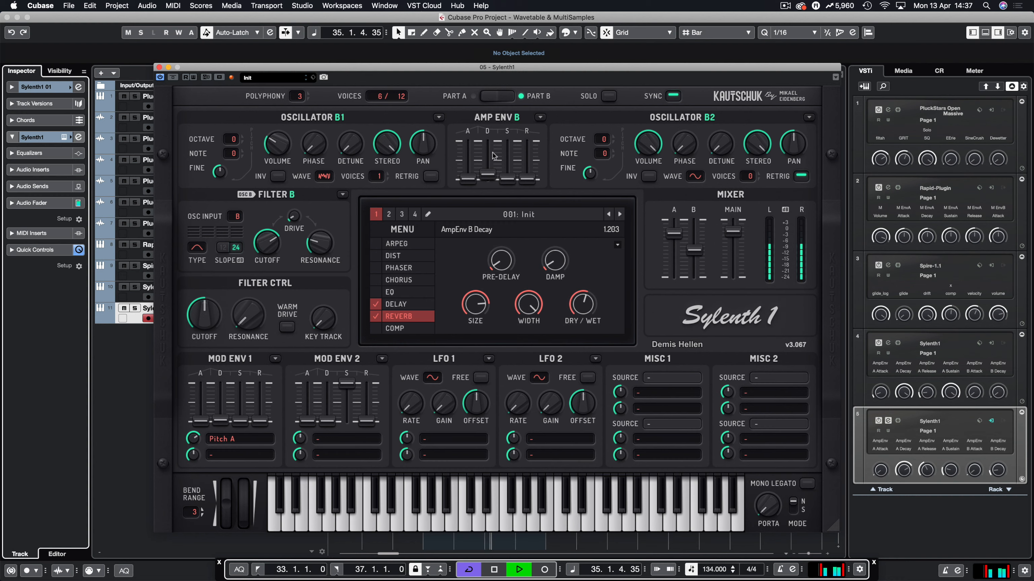
{"action": "left_click", "coordinate": [482, 99]}
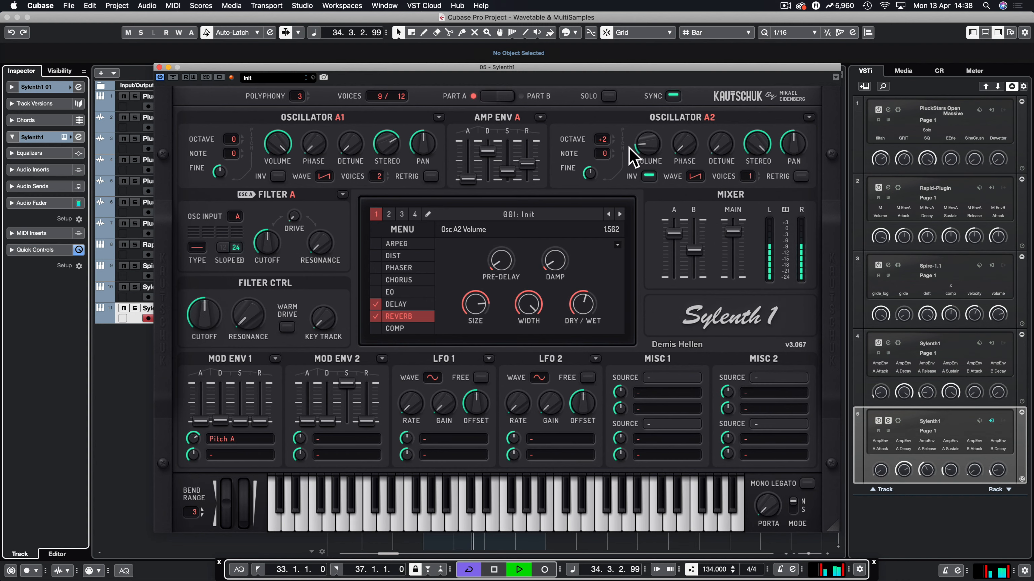
{"action": "left_click", "coordinate": [809, 117]}
{"action": "mouse_move", "coordinate": [825, 132]}
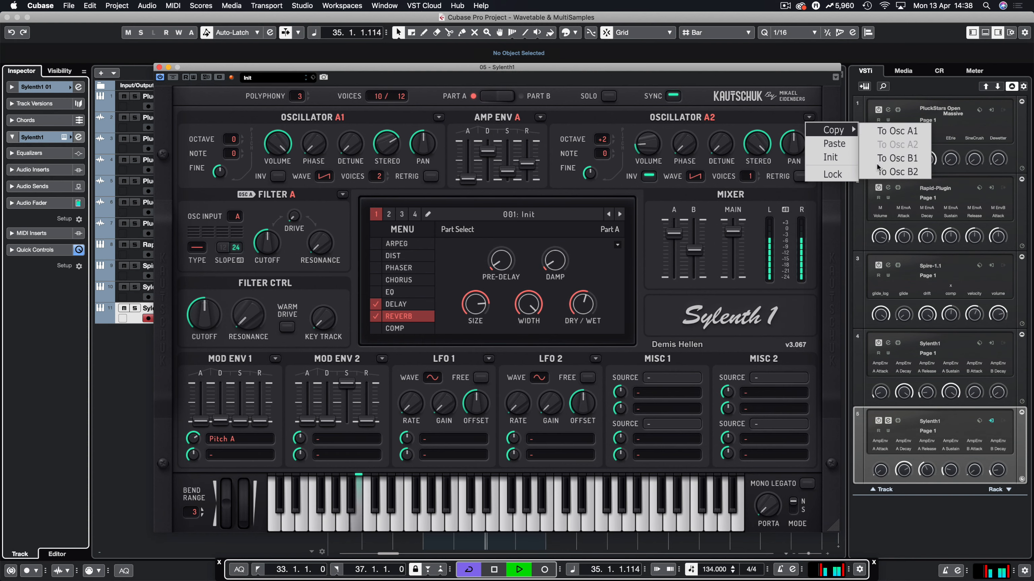
{"action": "left_click", "coordinate": [906, 172]}
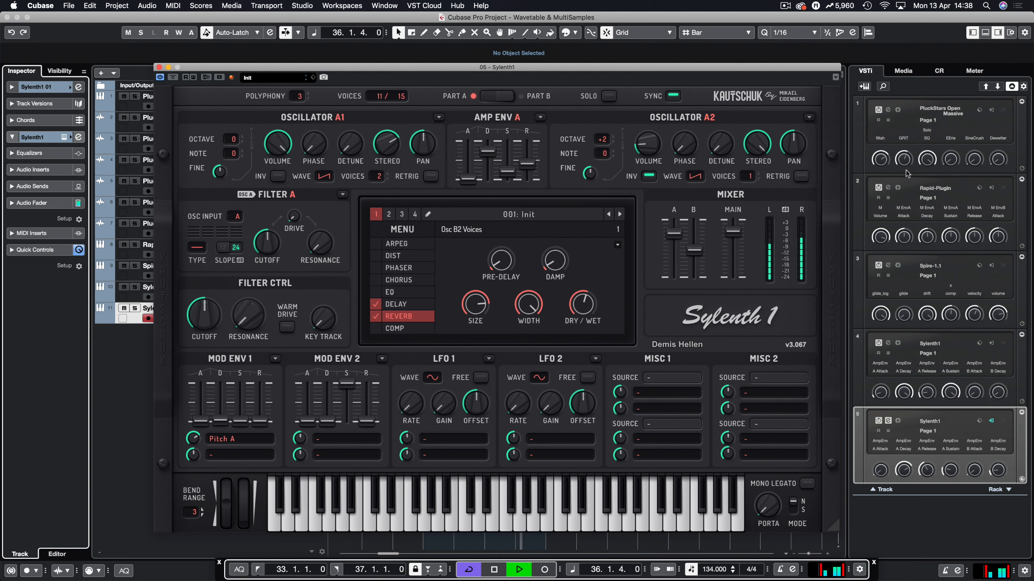
{"action": "left_click", "coordinate": [511, 99]}
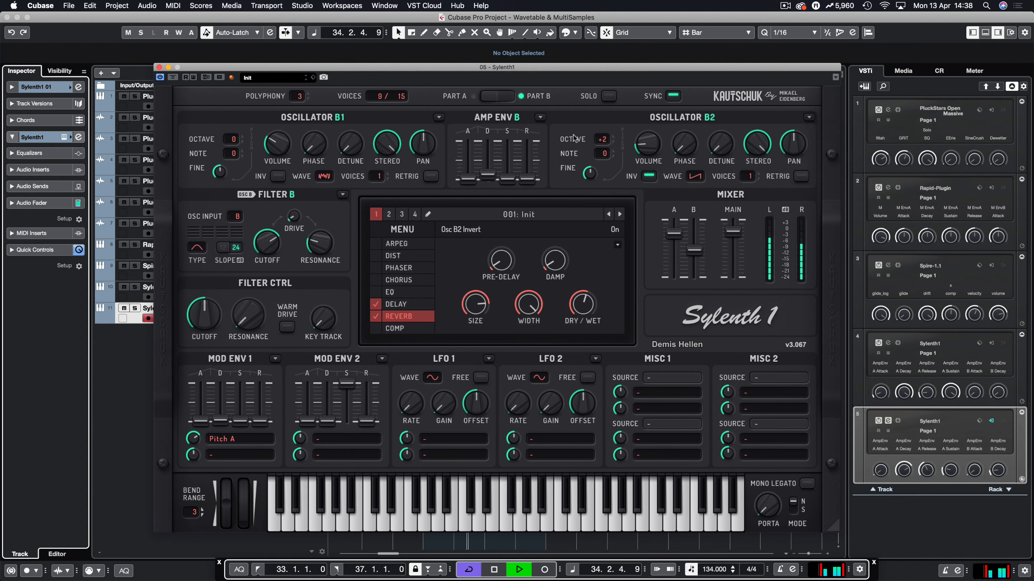
{"action": "left_click", "coordinate": [483, 98]}
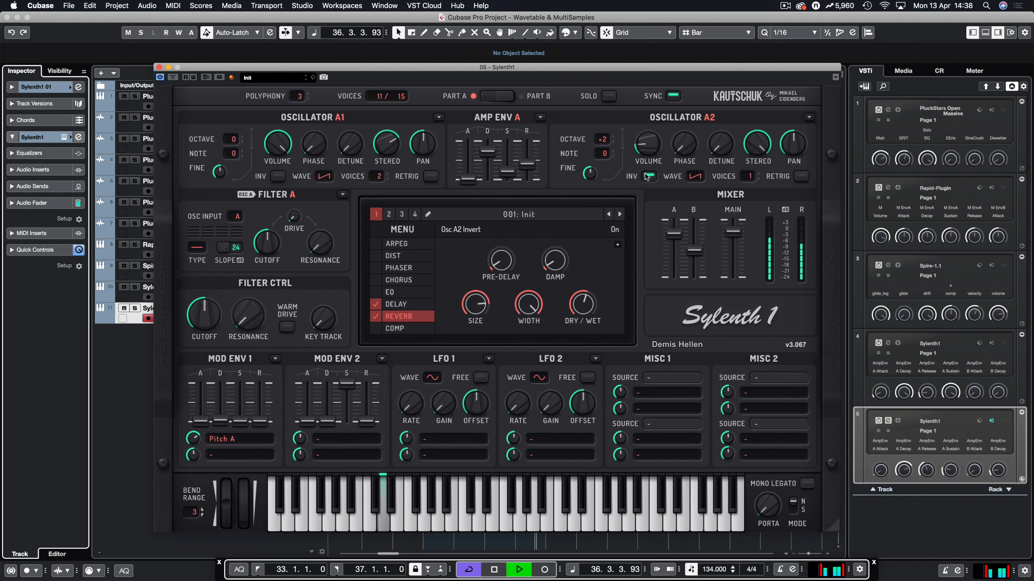
Set oscillator A2's octave to -1 and raise its volume while listening to the loop.
{"action": "left_click_drag", "start_coordinate": [600, 140], "coordinate": [601, 187]}
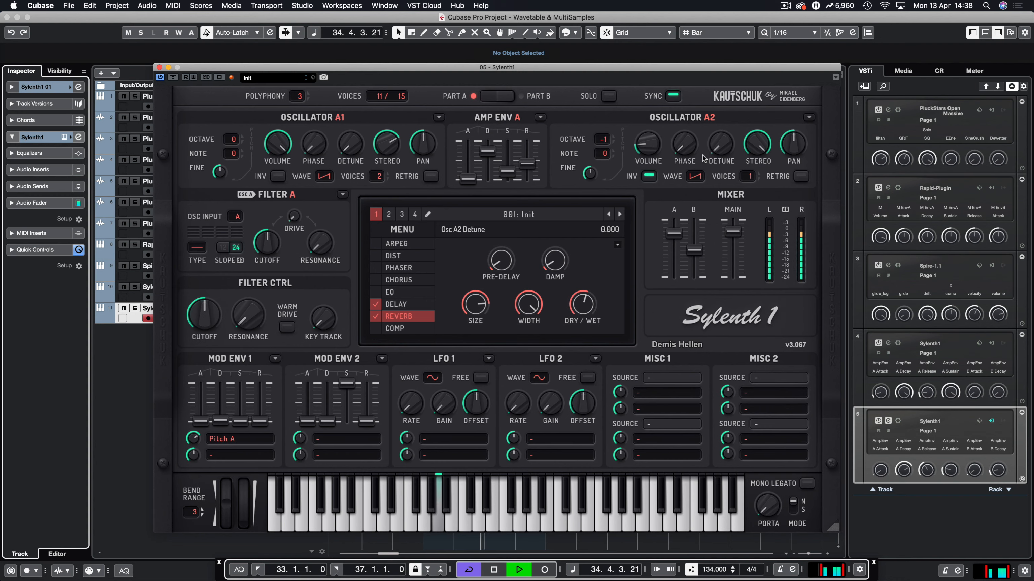
{"action": "left_click_drag", "start_coordinate": [645, 145], "coordinate": [644, 121]}
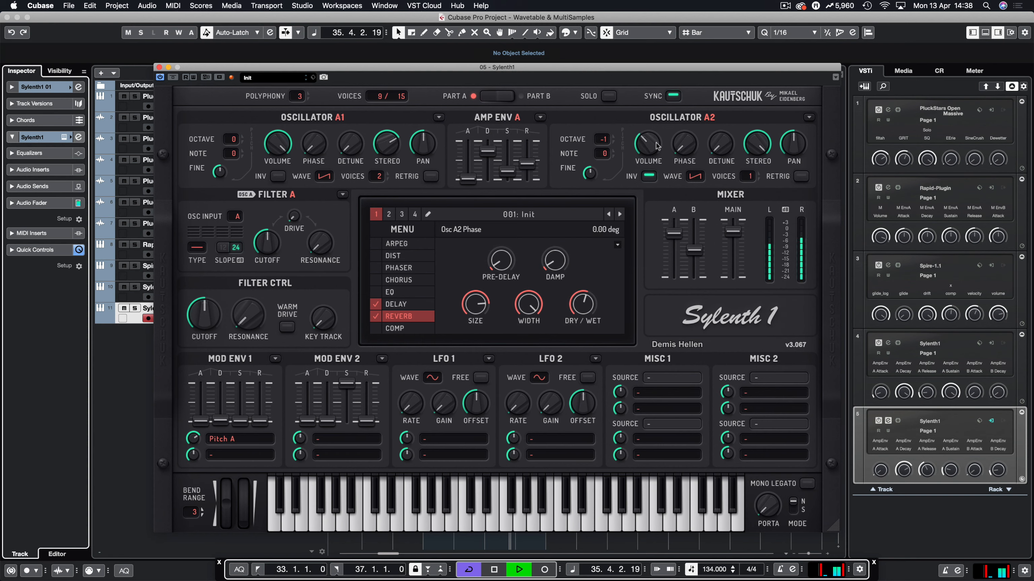
{"action": "left_click_drag", "start_coordinate": [645, 143], "coordinate": [644, 146]}
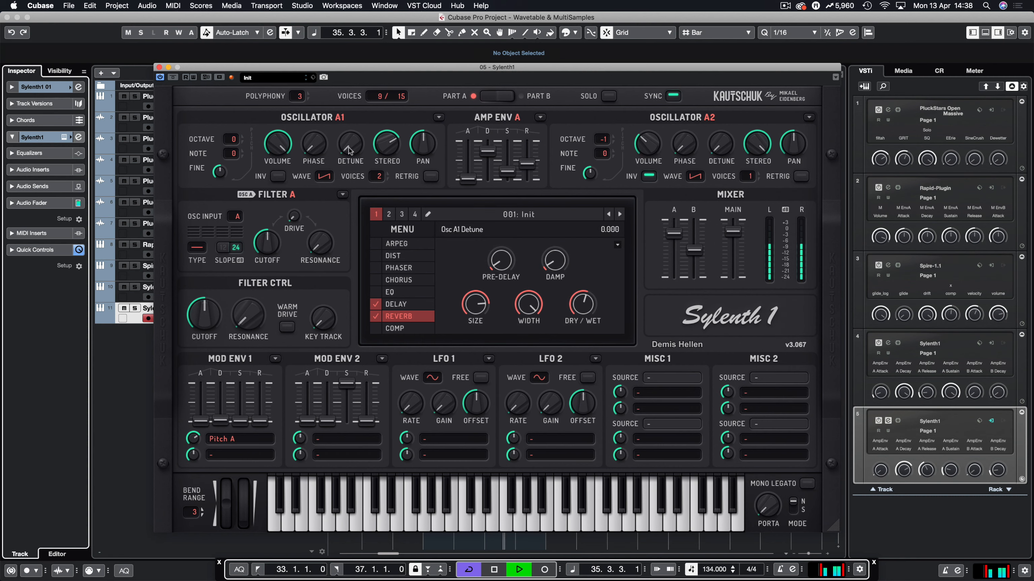
Raise oscillator A1's detune to about 3.5, ease it back while listening, and stop playback.
{"action": "left_click_drag", "start_coordinate": [348, 151], "coordinate": [341, 61]}
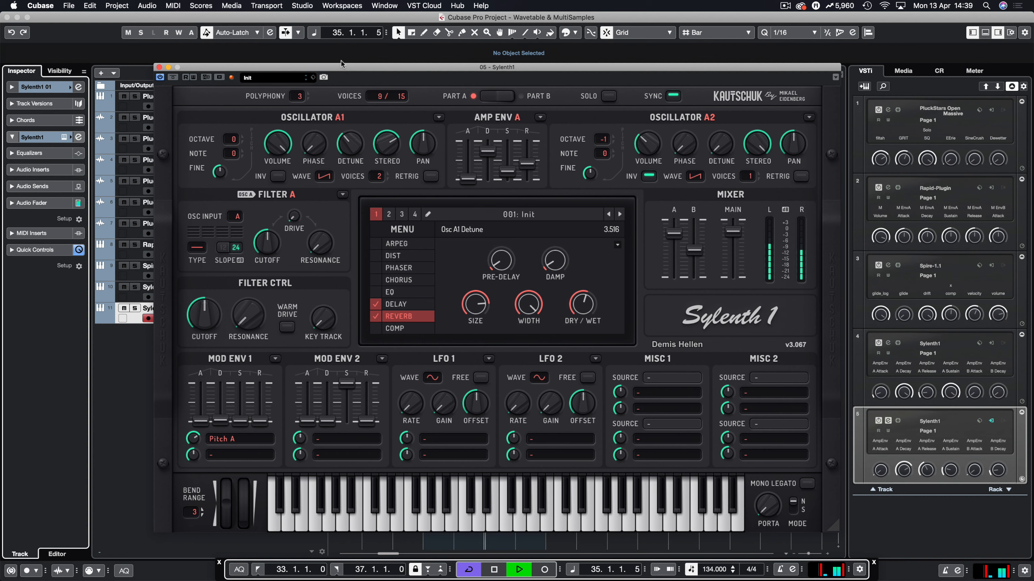
{"action": "mouse_move", "coordinate": [353, 146]}
{"action": "left_mouse_down"}
{"action": "mouse_move", "coordinate": [352, 82]}
{"action": "mouse_move", "coordinate": [349, 163]}
{"action": "left_mouse_up"}
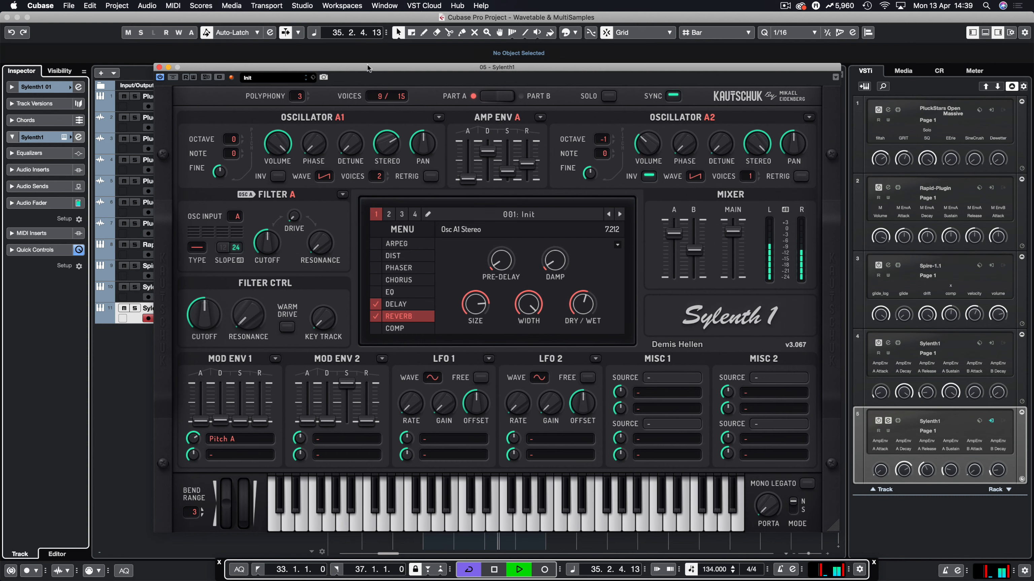
{"action": "key", "text": "space"}
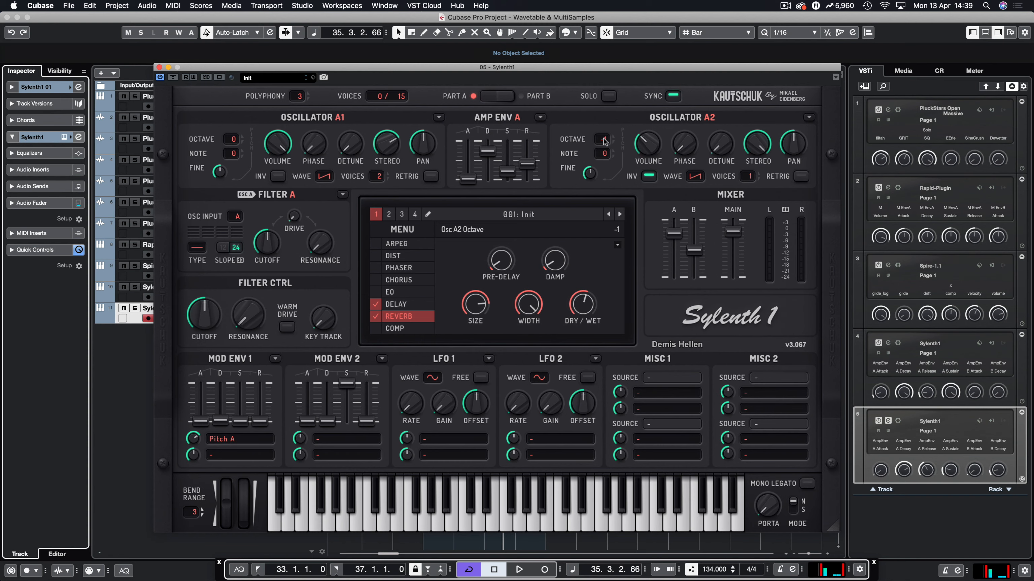
Raise oscillator B2's volume to 10 in Part B while the loop plays.
{"action": "left_click", "coordinate": [508, 97]}
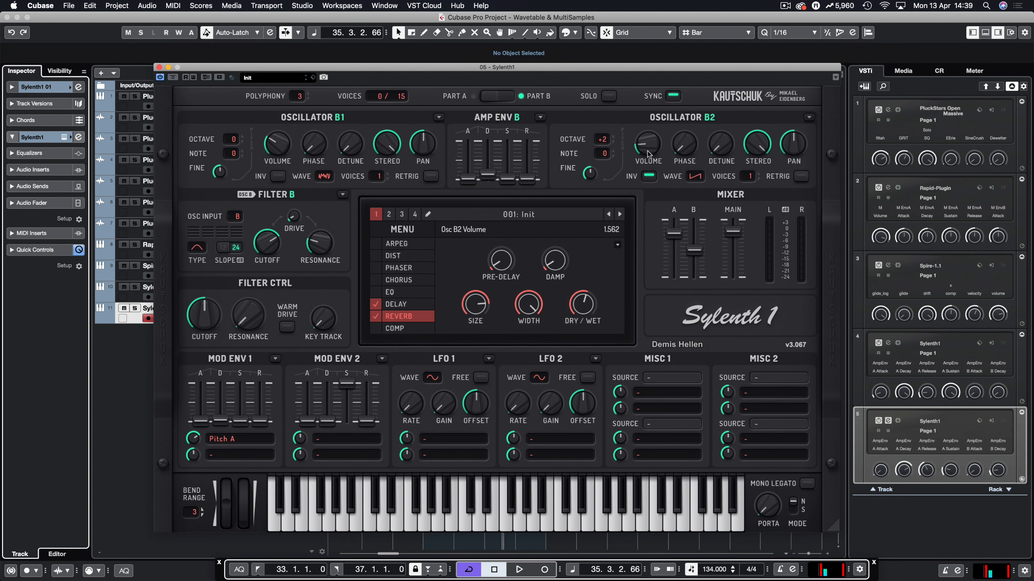
{"action": "key", "text": "space"}
{"action": "left_click_drag", "start_coordinate": [647, 153], "coordinate": [651, 1]}
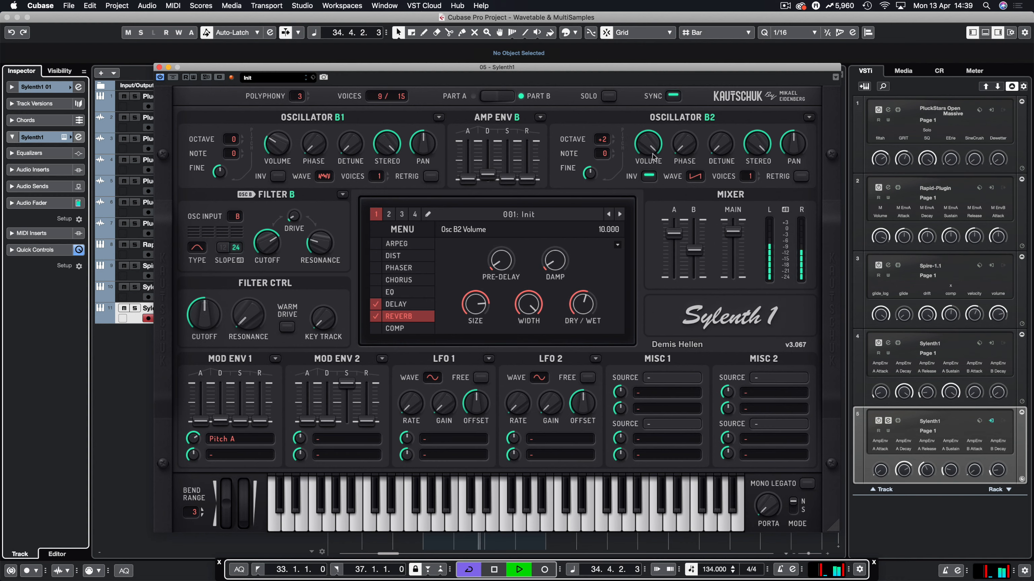
{"action": "left_click_drag", "start_coordinate": [654, 153], "coordinate": [654, 165]}
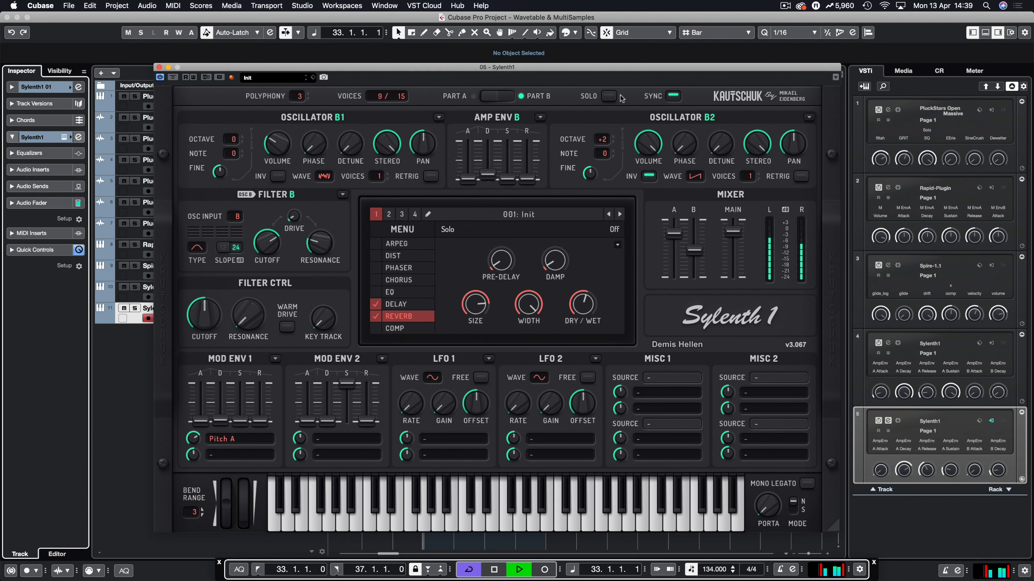
Turn on Solo, try oscillator B2's octave at +3, set it back to +2, and stop playback.
{"action": "left_click", "coordinate": [608, 96]}
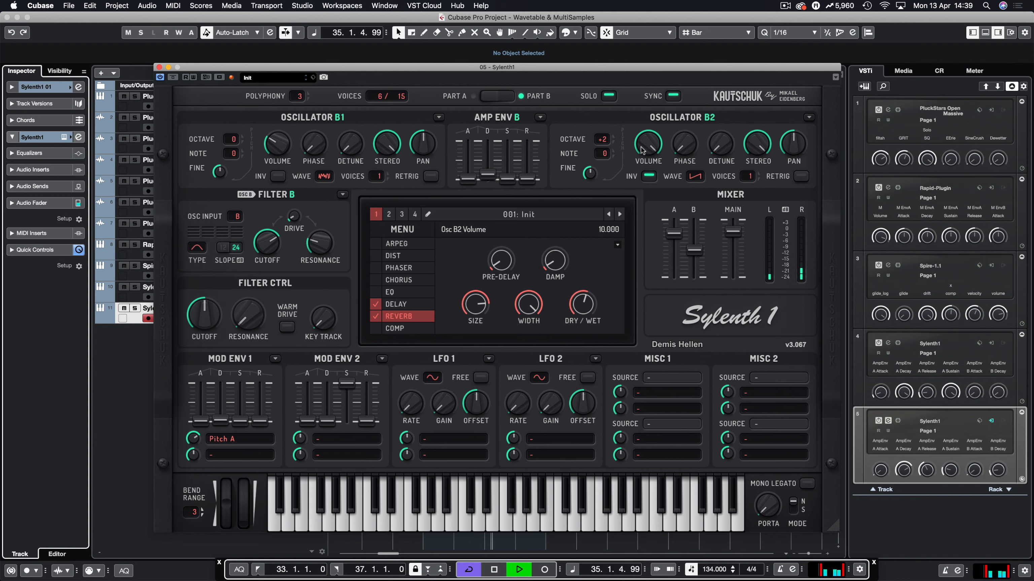
{"action": "left_click", "coordinate": [600, 145]}
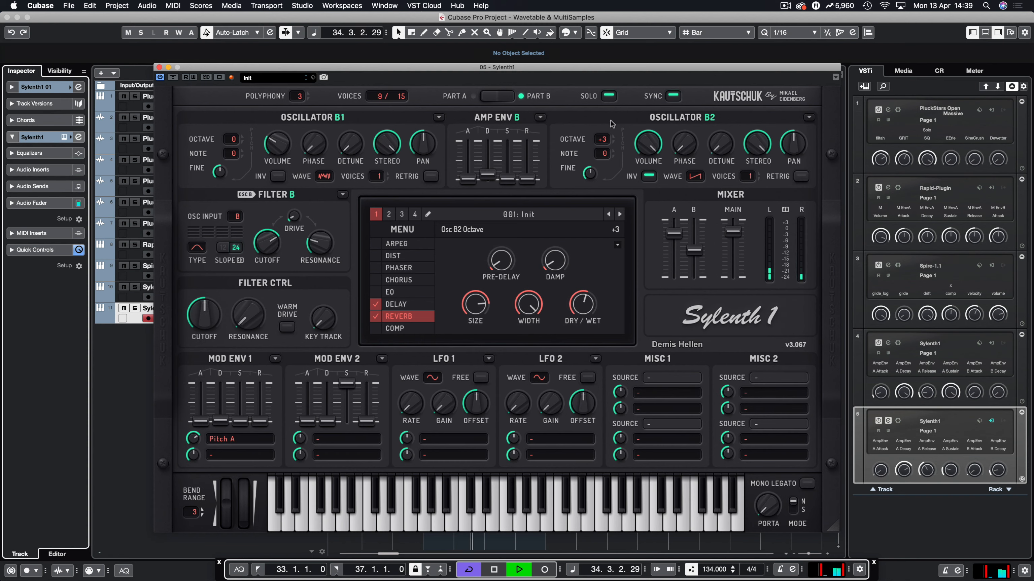
{"action": "left_click", "coordinate": [610, 145]}
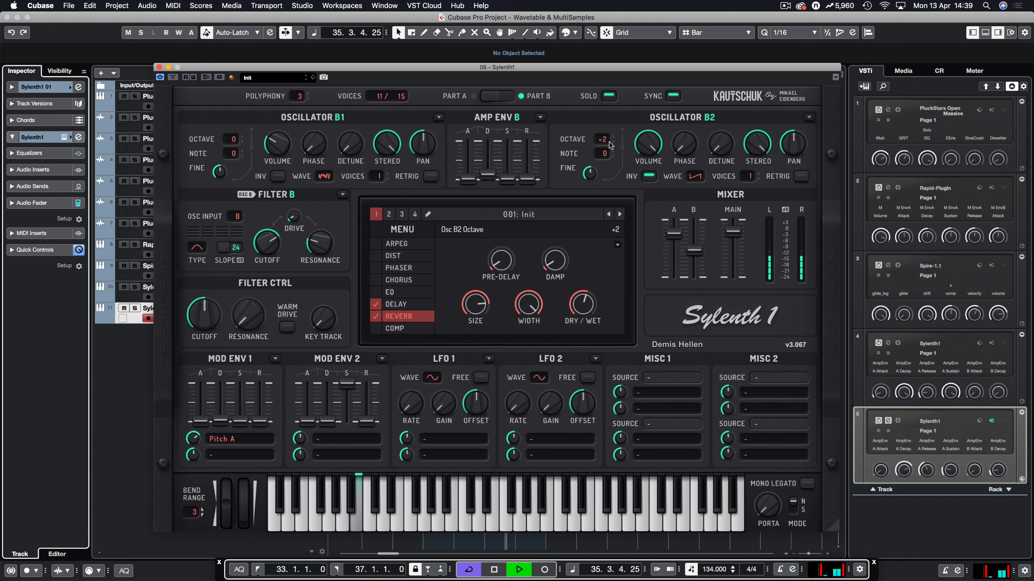
{"action": "key", "text": "space"}
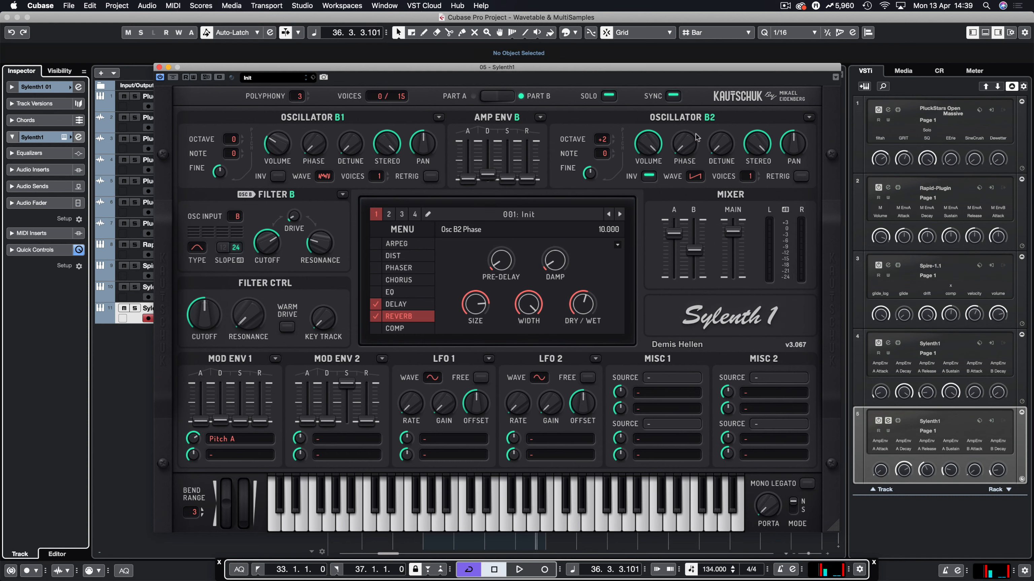
In Part A, try oscillator A2 at octave +2 with lower volume while the loop plays, return it to -1 and raise its volume.
{"action": "left_click_drag", "start_coordinate": [643, 192], "coordinate": [644, 190]}
{"action": "left_click", "coordinate": [480, 97]}
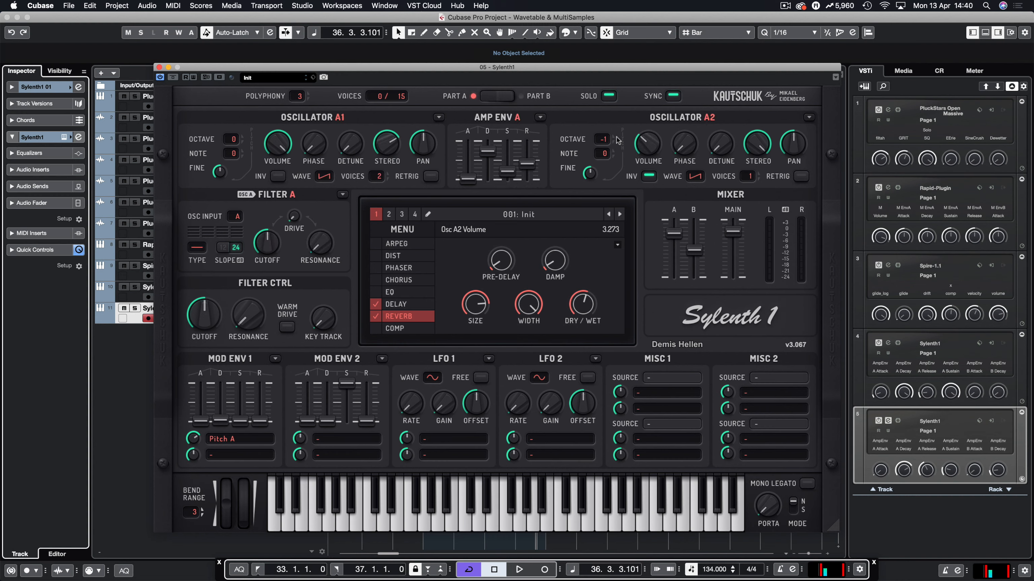
{"action": "key", "text": "space"}
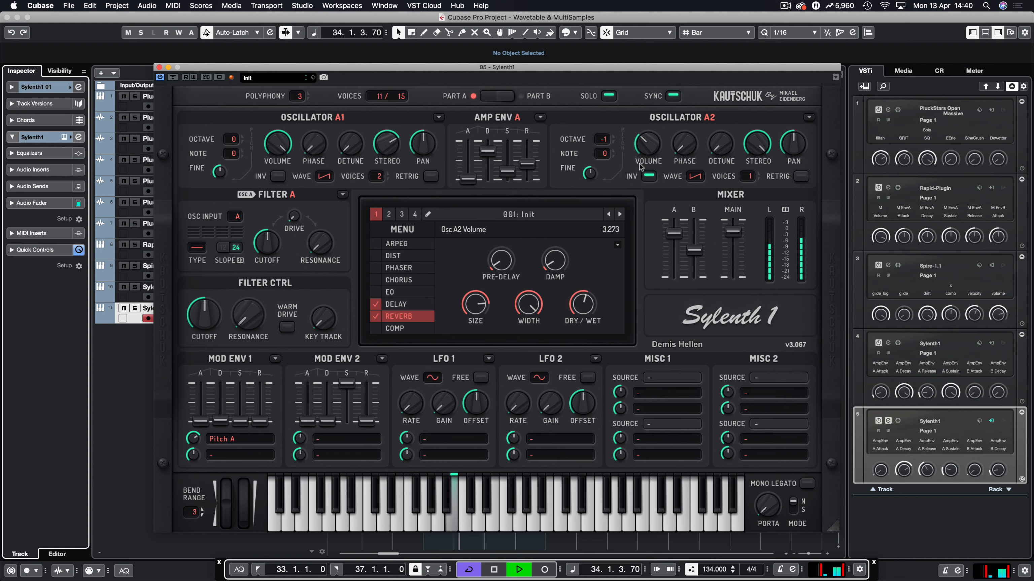
{"action": "left_click_drag", "start_coordinate": [606, 139], "coordinate": [612, 103]}
{"action": "left_click_drag", "start_coordinate": [647, 143], "coordinate": [647, 157]}
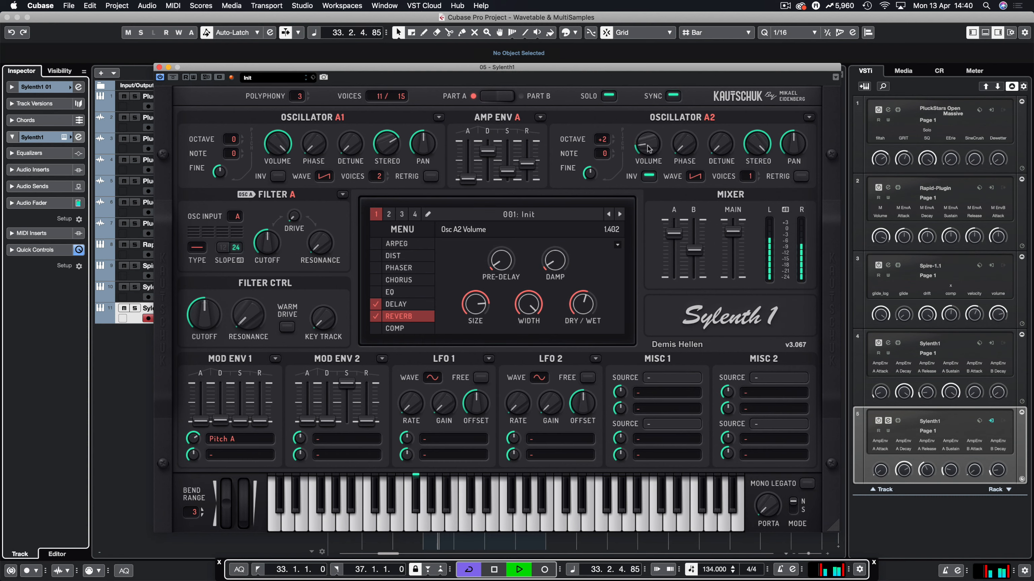
{"action": "left_click_drag", "start_coordinate": [601, 143], "coordinate": [660, 134]}
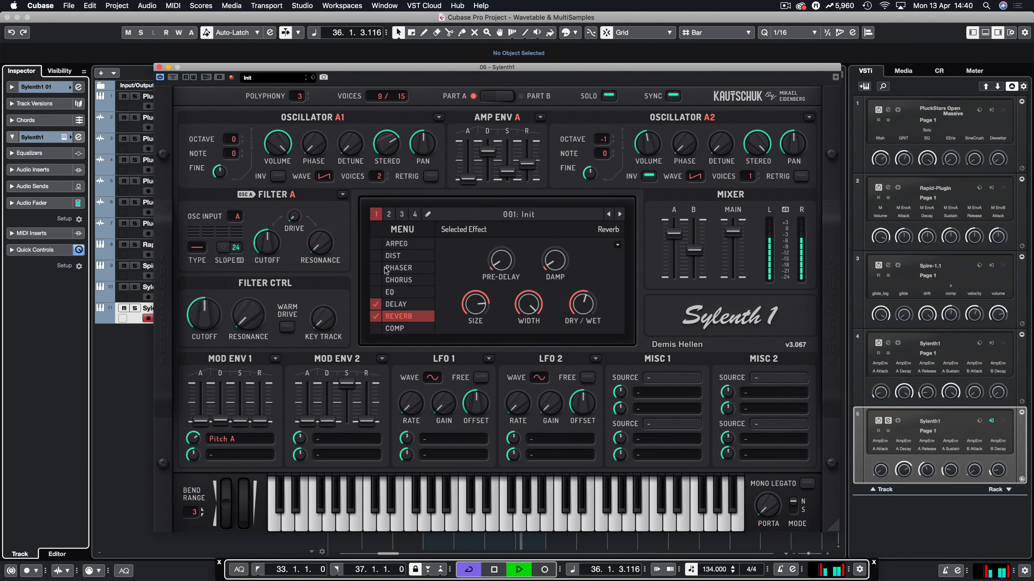
Try the OverDrive distortion with a reduced amount and dry/wet mix on the playing loop, and switch it off.
{"action": "left_click", "coordinate": [376, 257]}
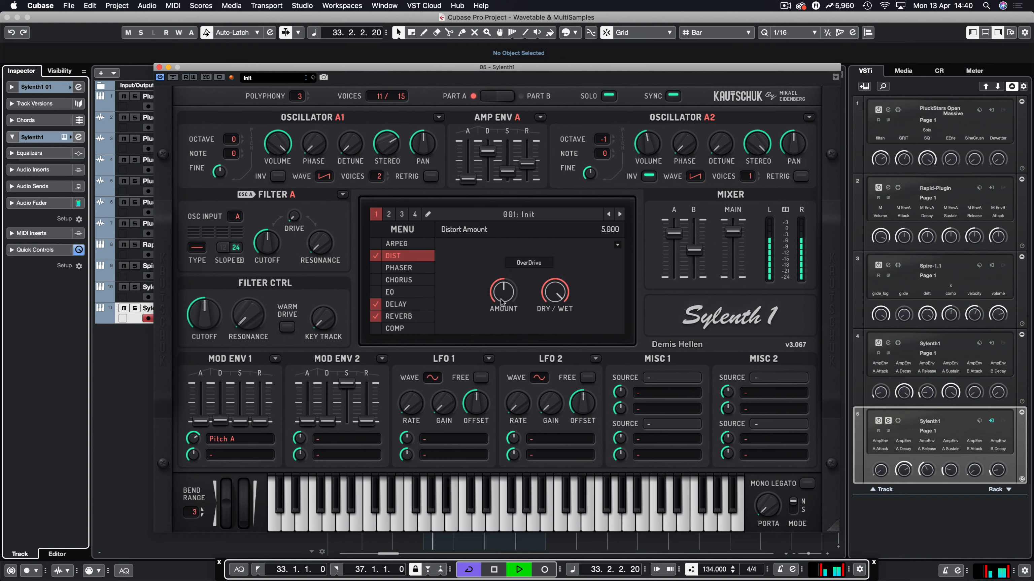
{"action": "left_click_drag", "start_coordinate": [499, 317], "coordinate": [499, 321]}
{"action": "left_click_drag", "start_coordinate": [554, 293], "coordinate": [553, 333]}
{"action": "left_click", "coordinate": [375, 256]}
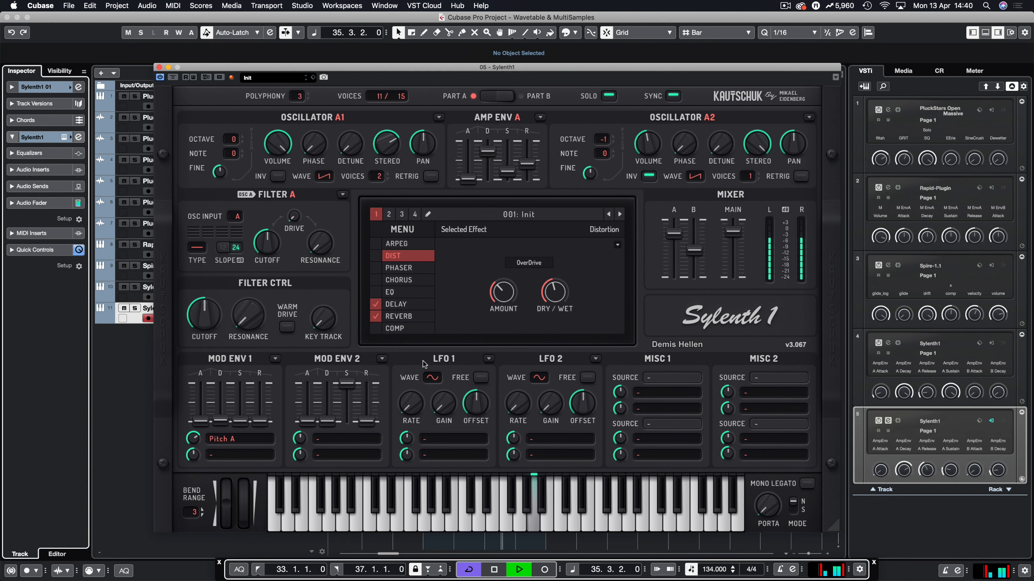
Try the Phaser with a lower dry/wet mix on the loop, switch it off, and stop playback.
{"action": "left_click", "coordinate": [377, 268]}
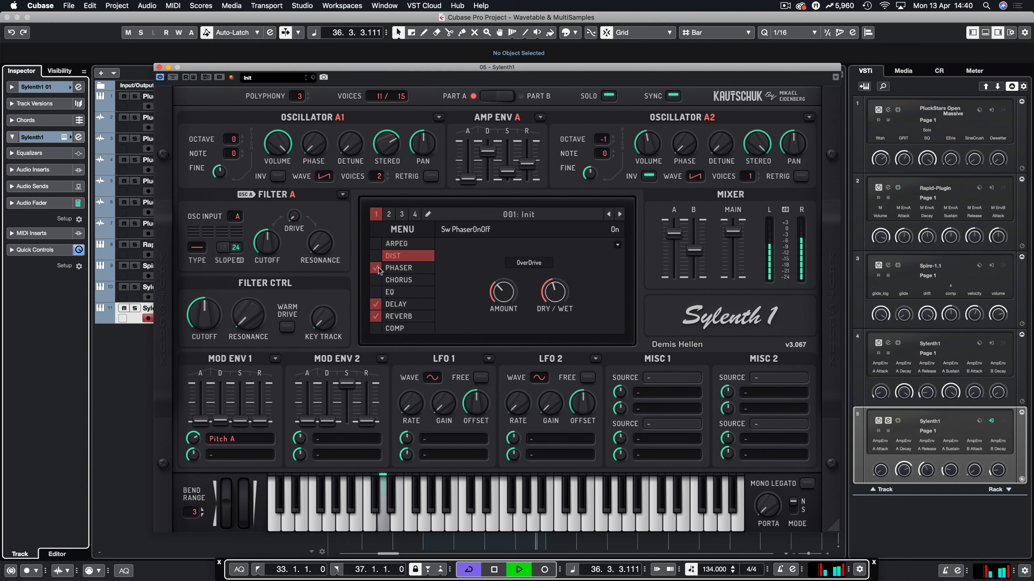
{"action": "left_click", "coordinate": [401, 268]}
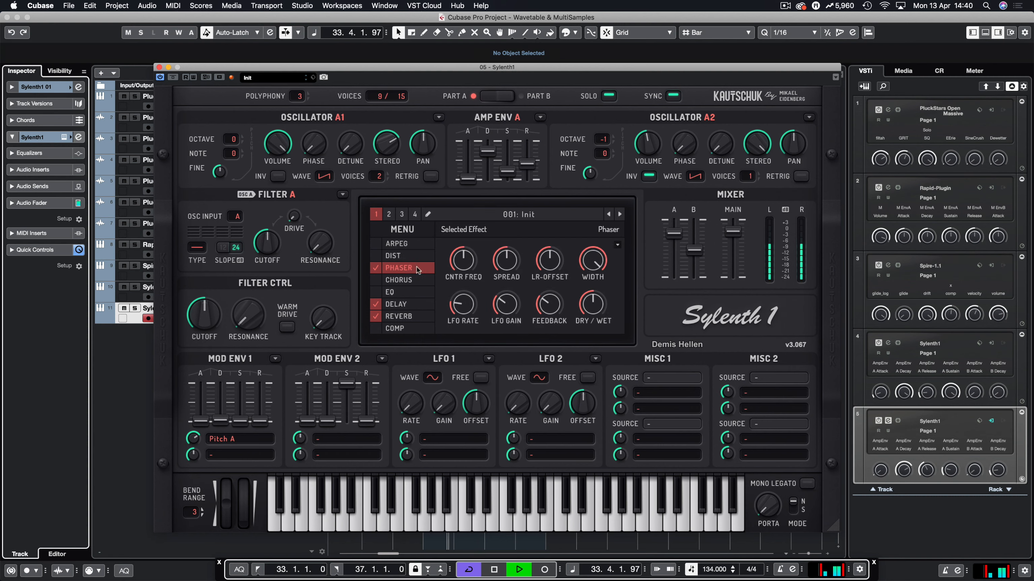
{"action": "left_click_drag", "start_coordinate": [591, 319], "coordinate": [582, 339]}
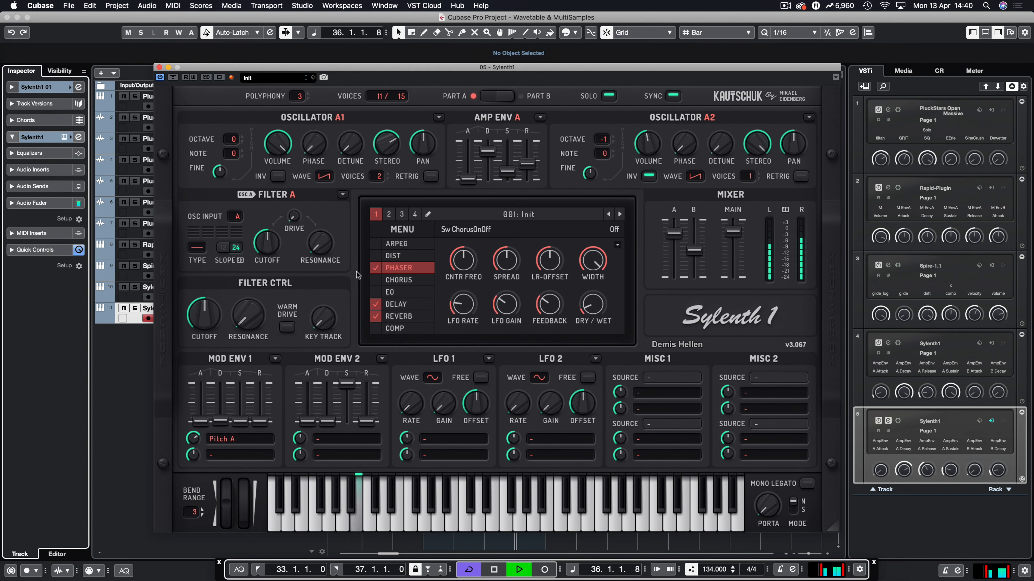
{"action": "left_click", "coordinate": [377, 268]}
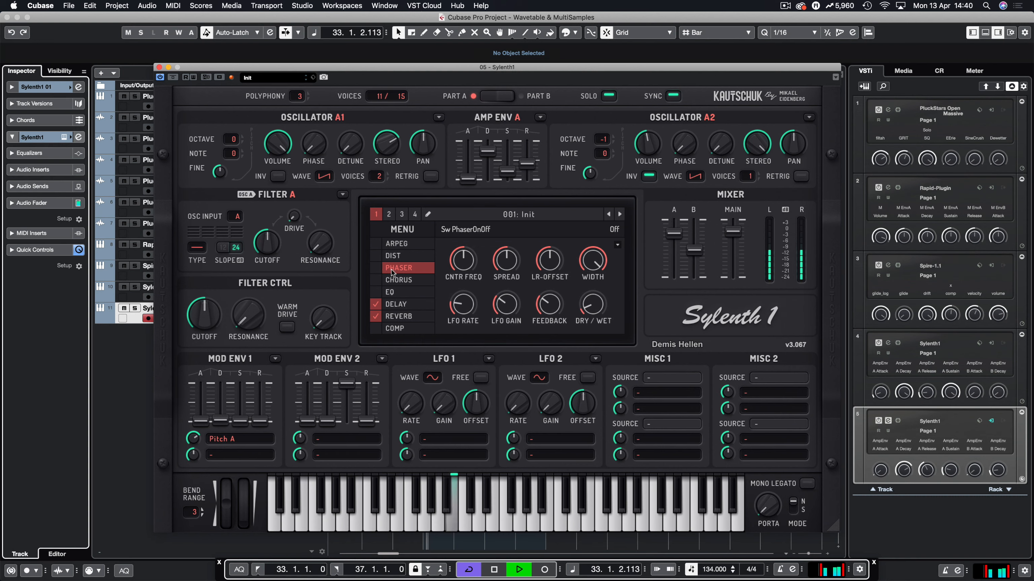
{"action": "key", "text": "space"}
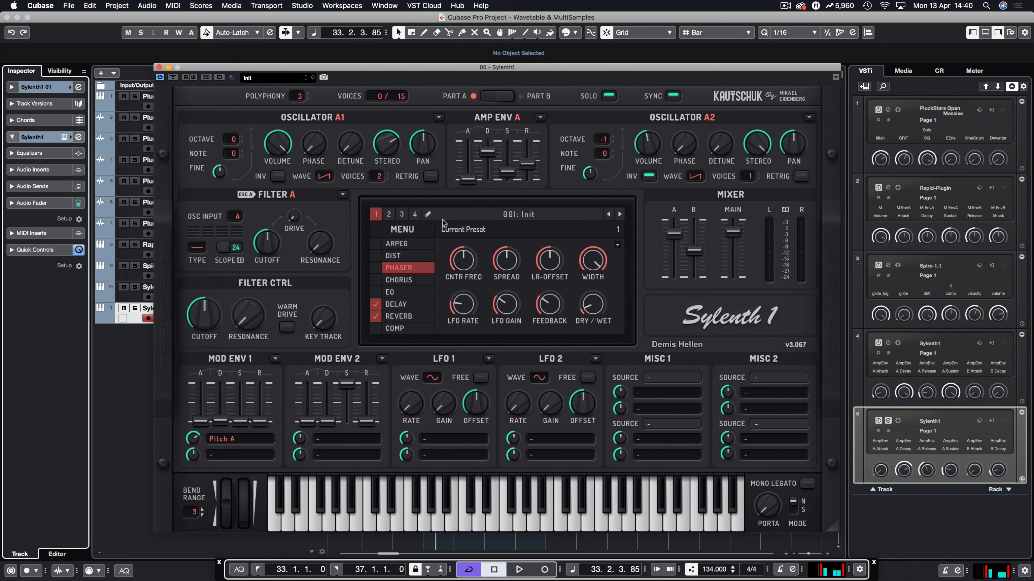